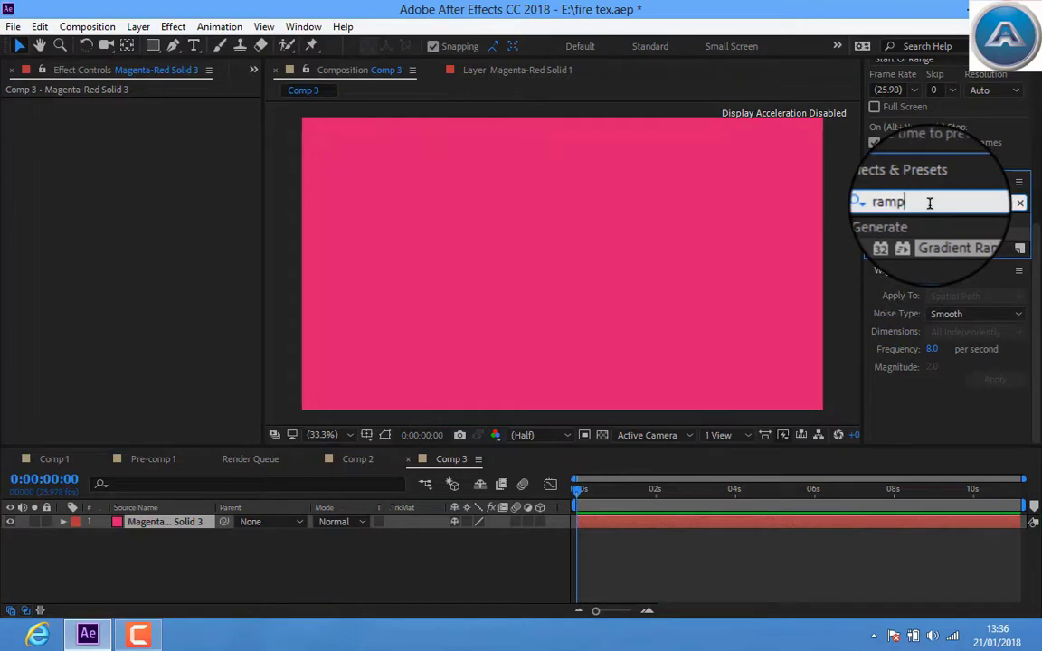
Find the Gradient Ramp effect by searching for "ramp", apply it to the magenta-red solid and set its shape to Radial Ramp
{"action": "key", "text": "BackSpace"}
{"action": "key", "text": "BackSpace"}
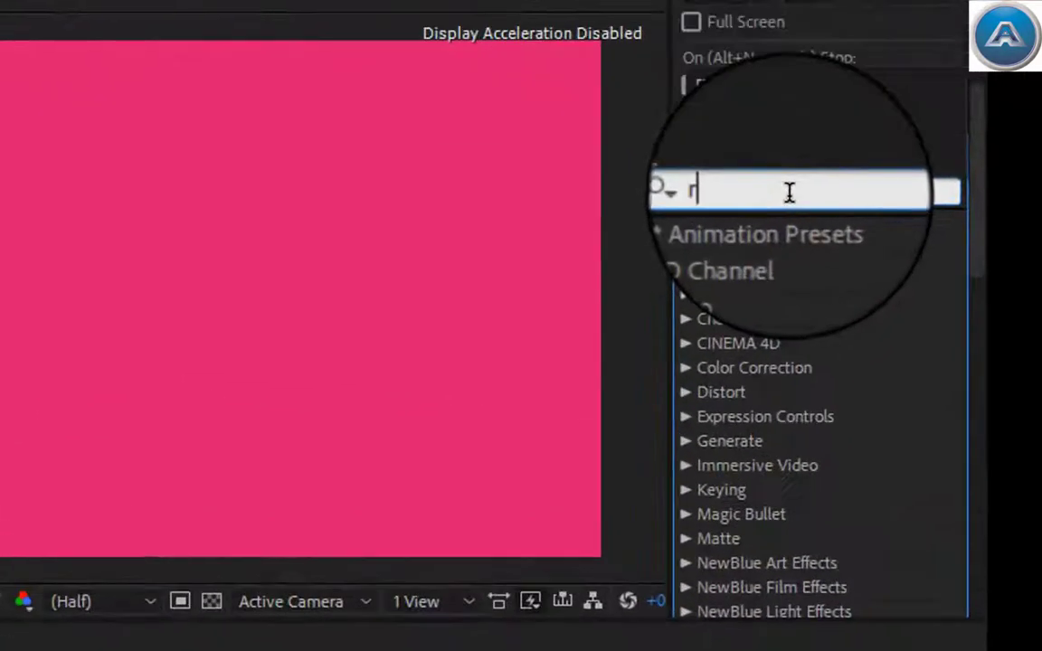
{"action": "type", "text": "a"}
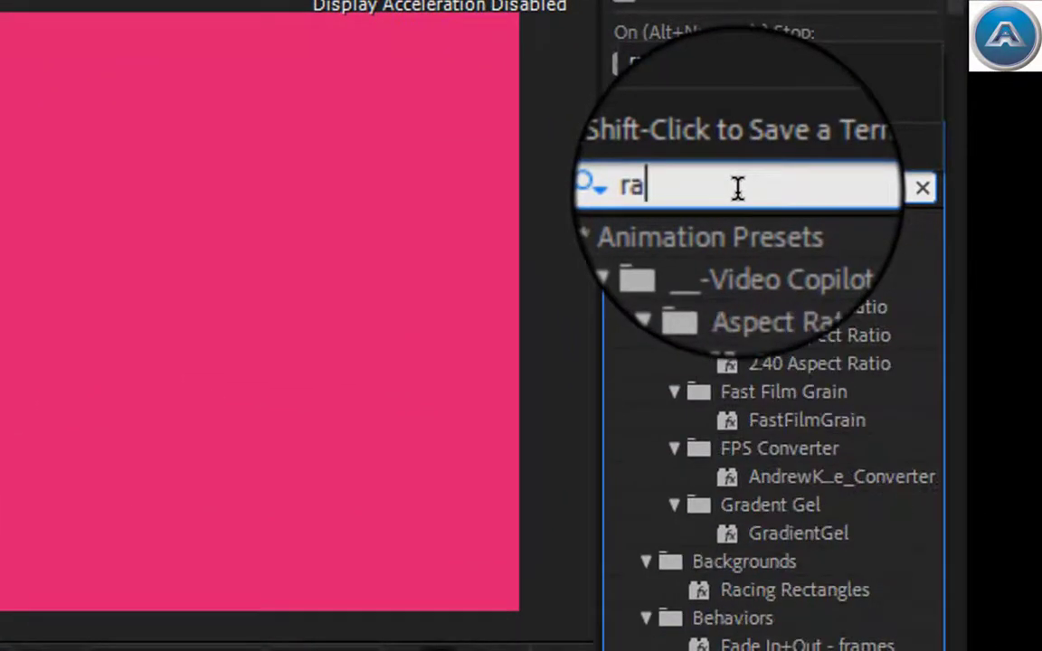
{"action": "type", "text": "m"}
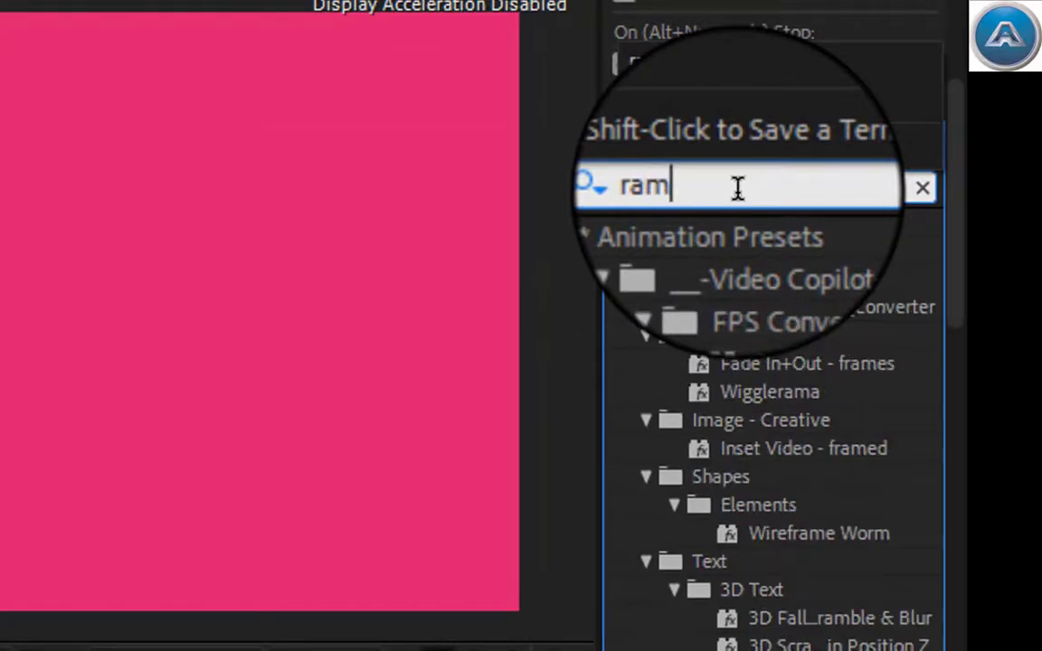
{"action": "type", "text": "p"}
{"action": "left_click", "coordinate": [831, 262]}
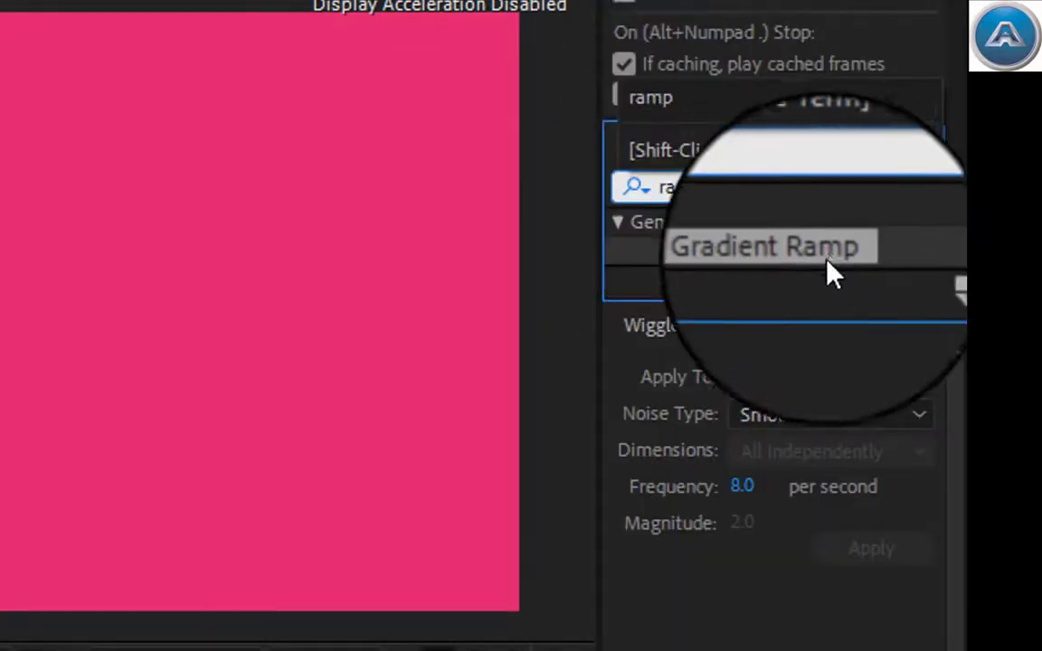
{"action": "double_click", "coordinate": [833, 264]}
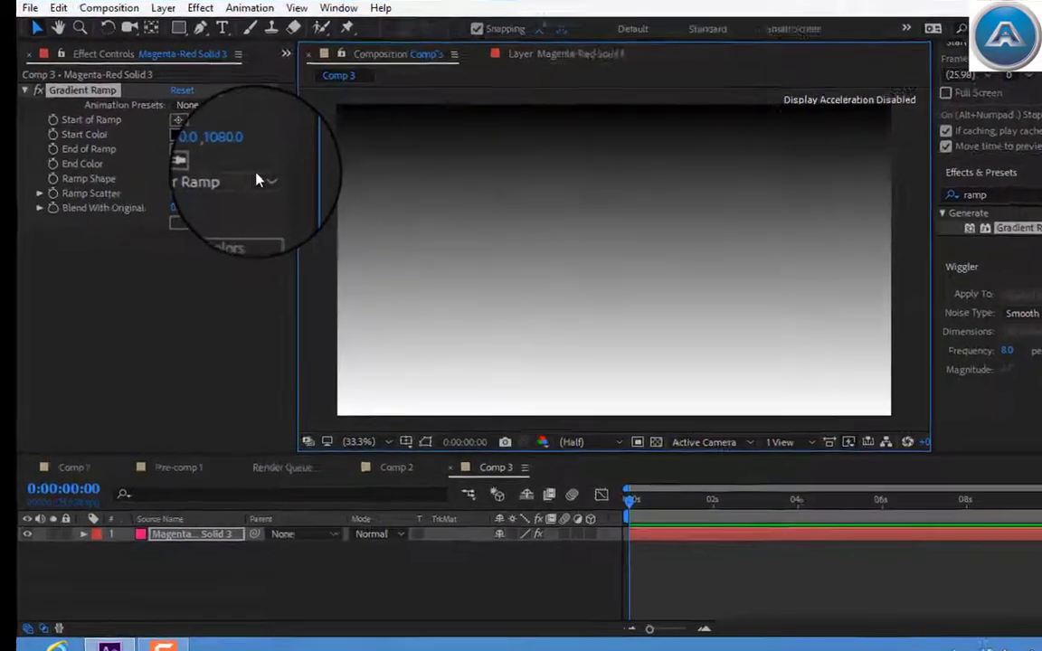
{"action": "left_click", "coordinate": [226, 193]}
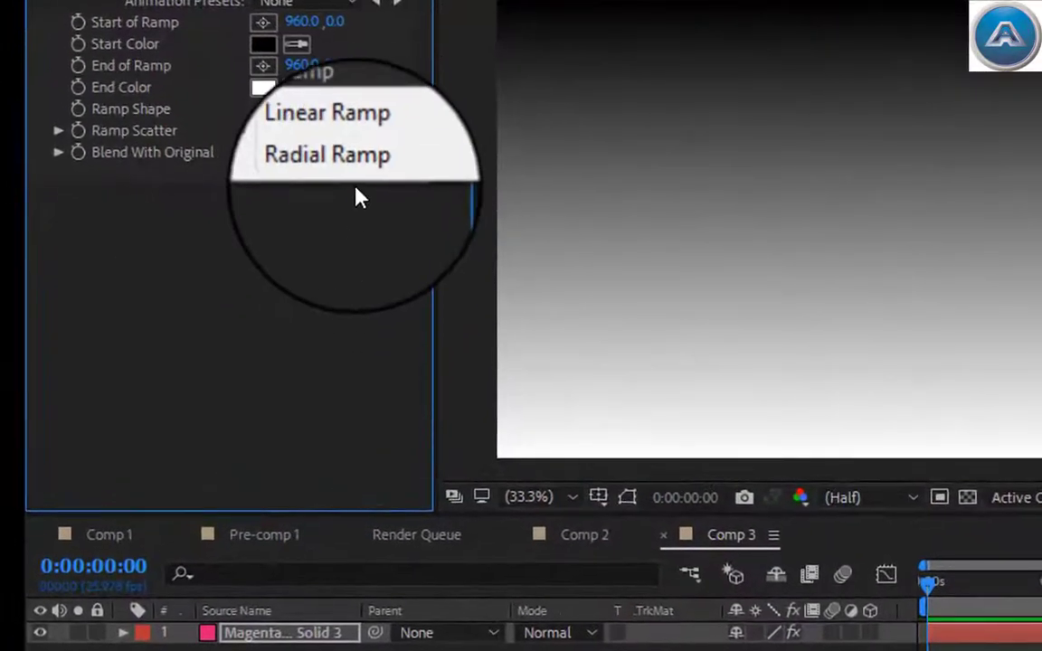
{"action": "left_click", "coordinate": [200, 228]}
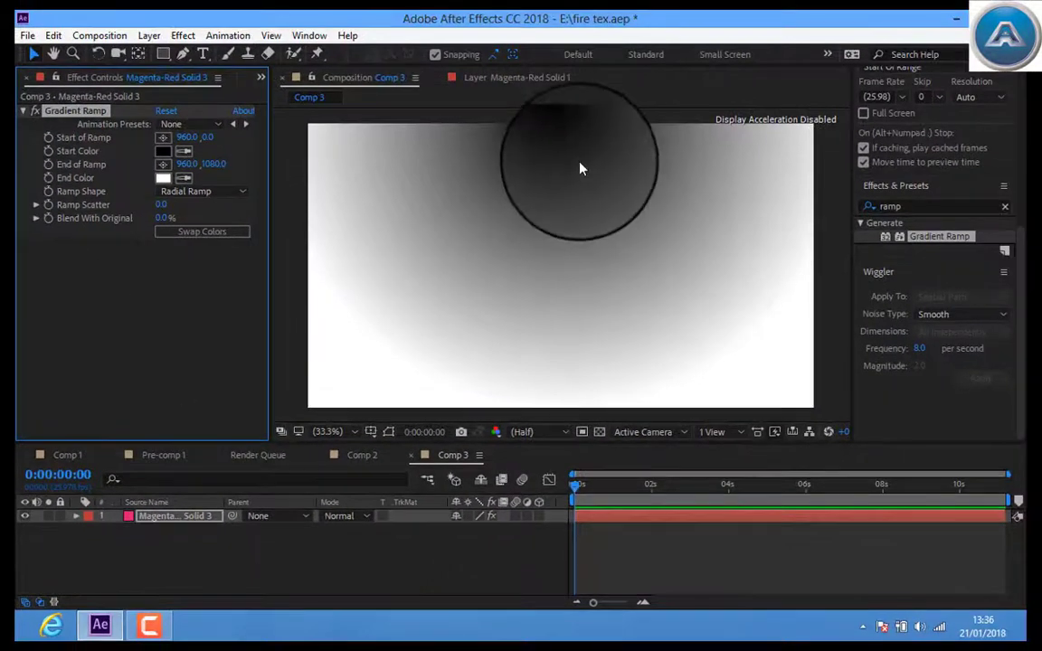
{"action": "left_click_drag", "start_coordinate": [598, 207], "coordinate": [610, 231]}
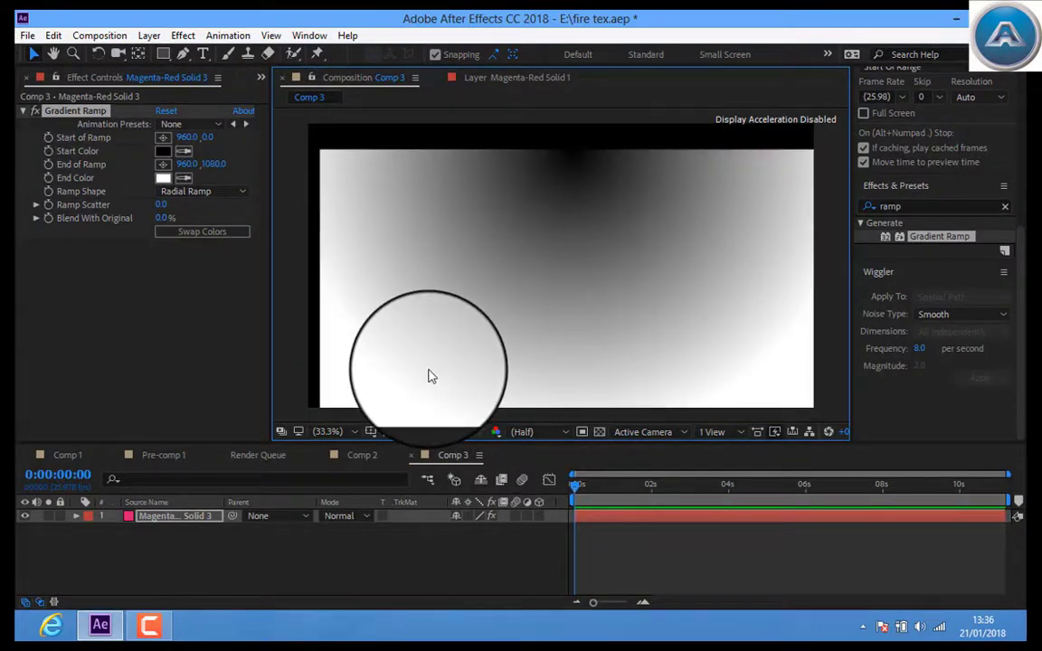
{"action": "key", "text": "ctrl+z"}
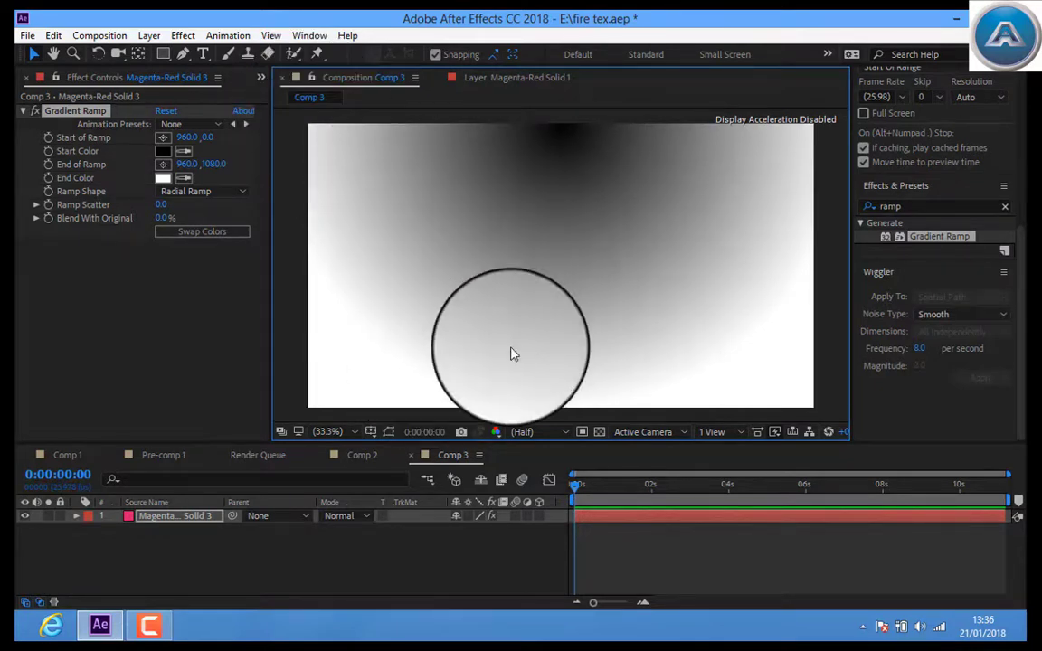
{"action": "left_click", "coordinate": [335, 432]}
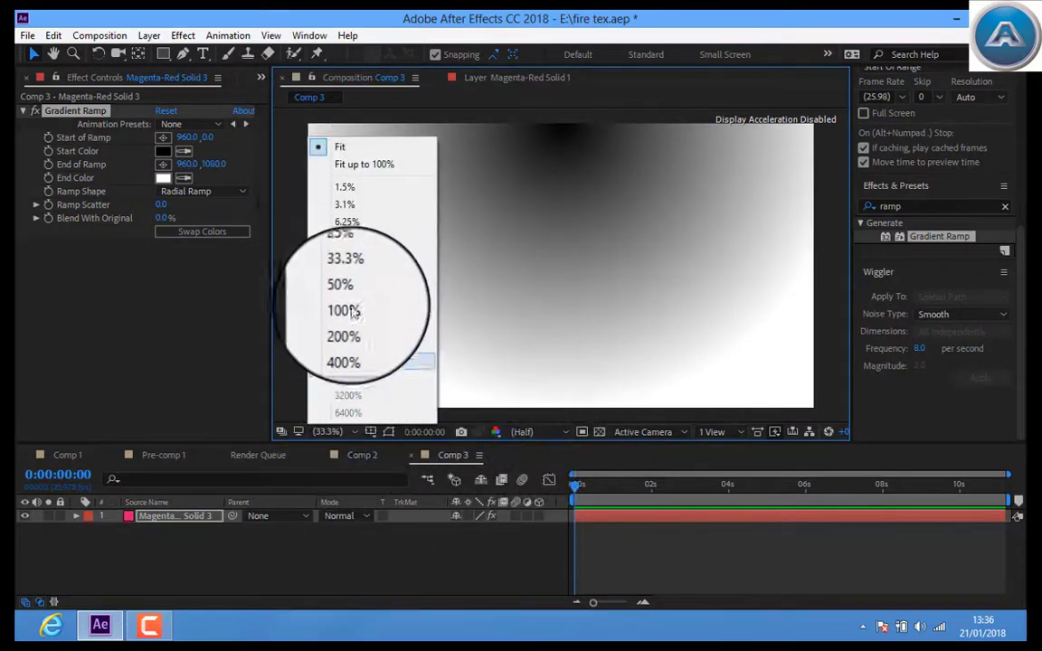
{"action": "left_click", "coordinate": [347, 227]}
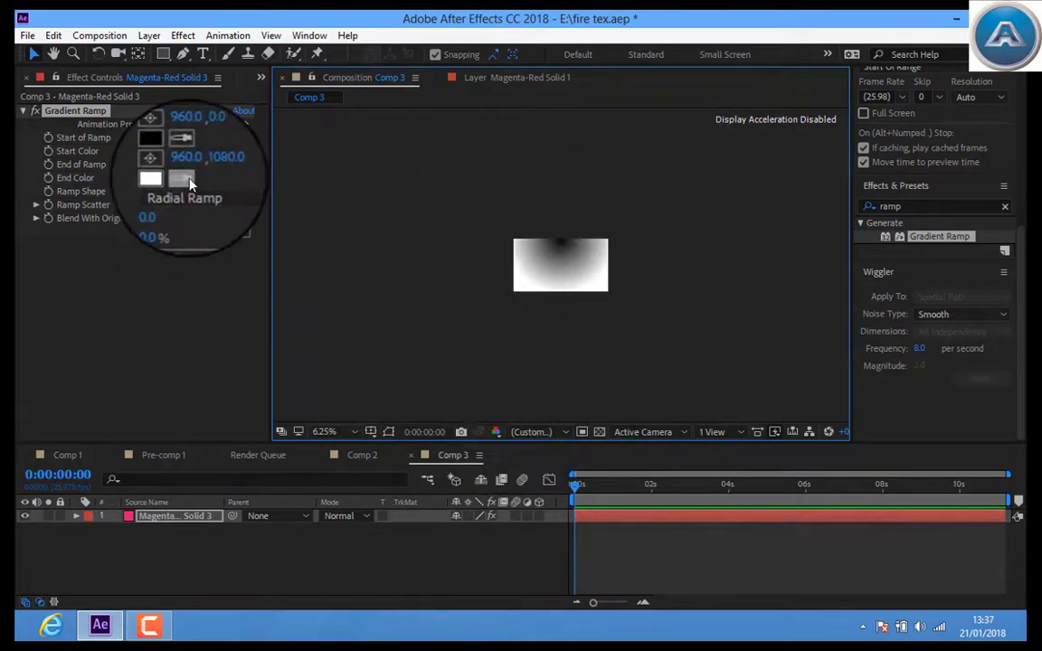
{"action": "left_click", "coordinate": [351, 431]}
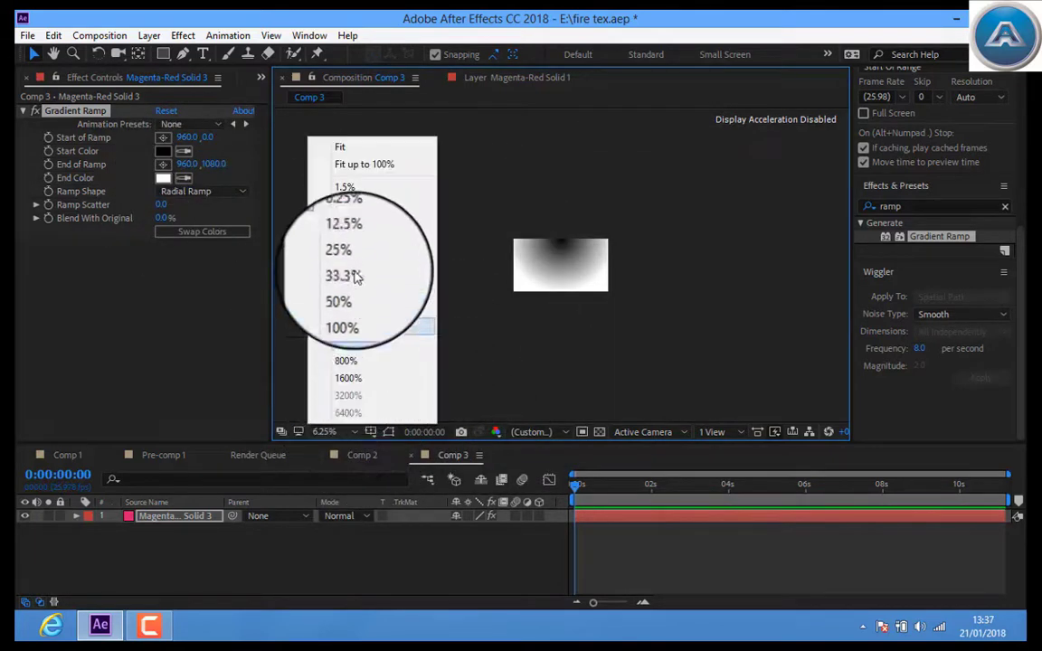
{"action": "left_click", "coordinate": [362, 155]}
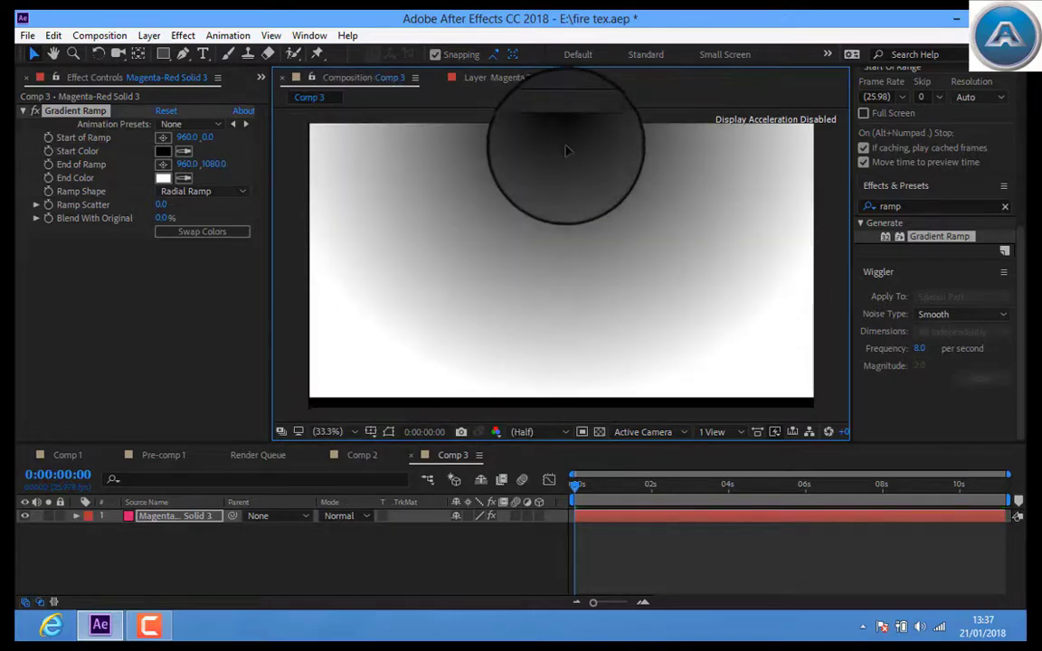
Set the Gradient Ramp's Start of Ramp X value to 2000 and its End of Ramp X value to 4000
{"action": "left_click", "coordinate": [188, 137]}
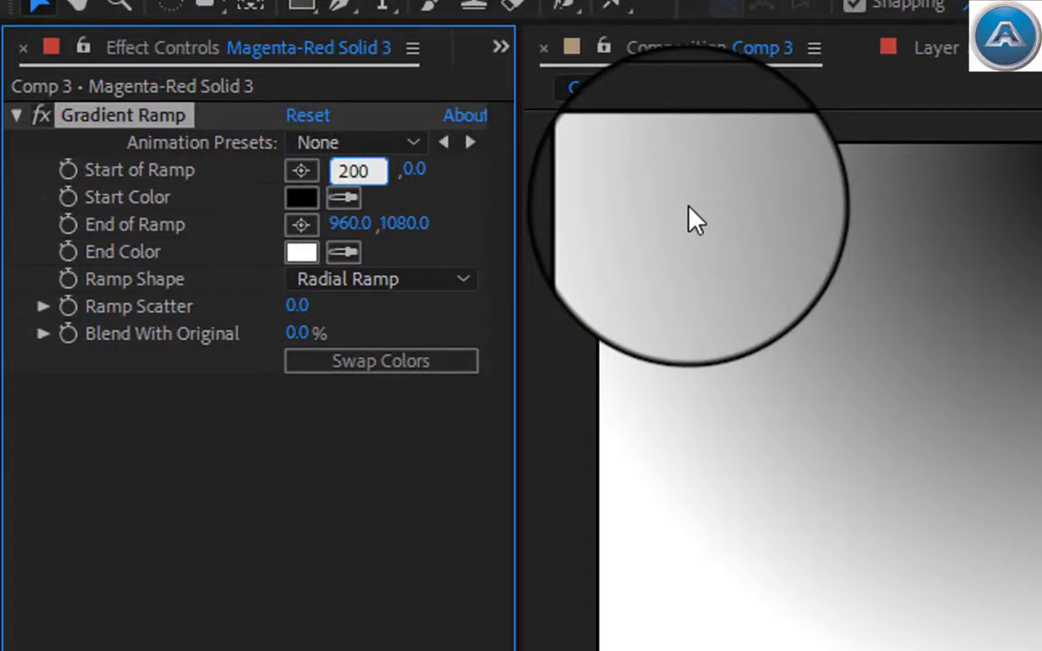
{"action": "key", "text": "Return"}
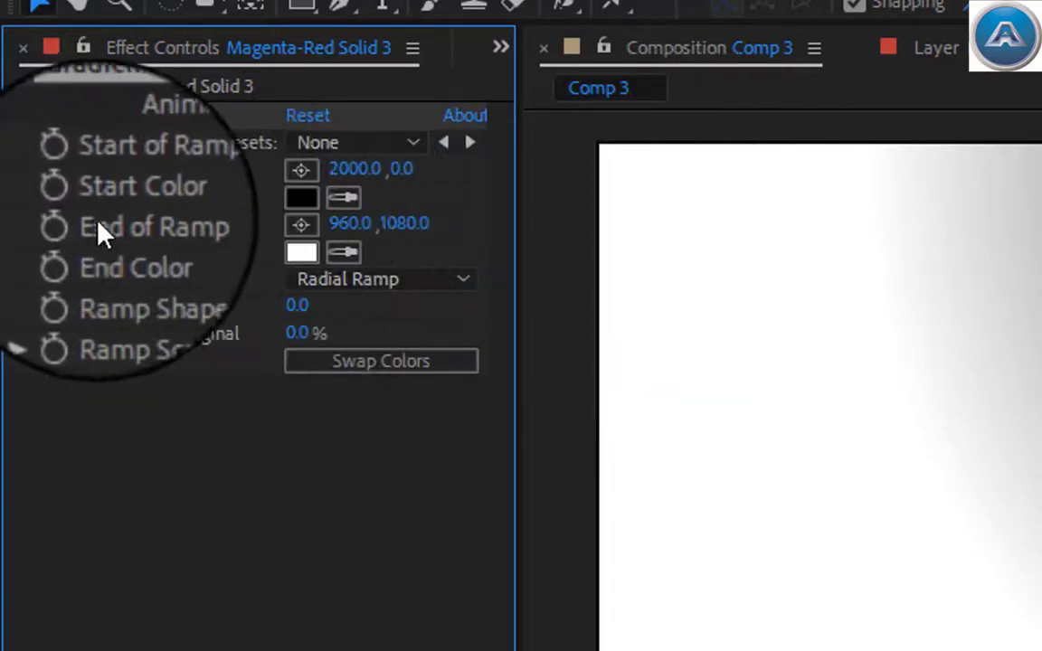
{"action": "left_click", "coordinate": [353, 224]}
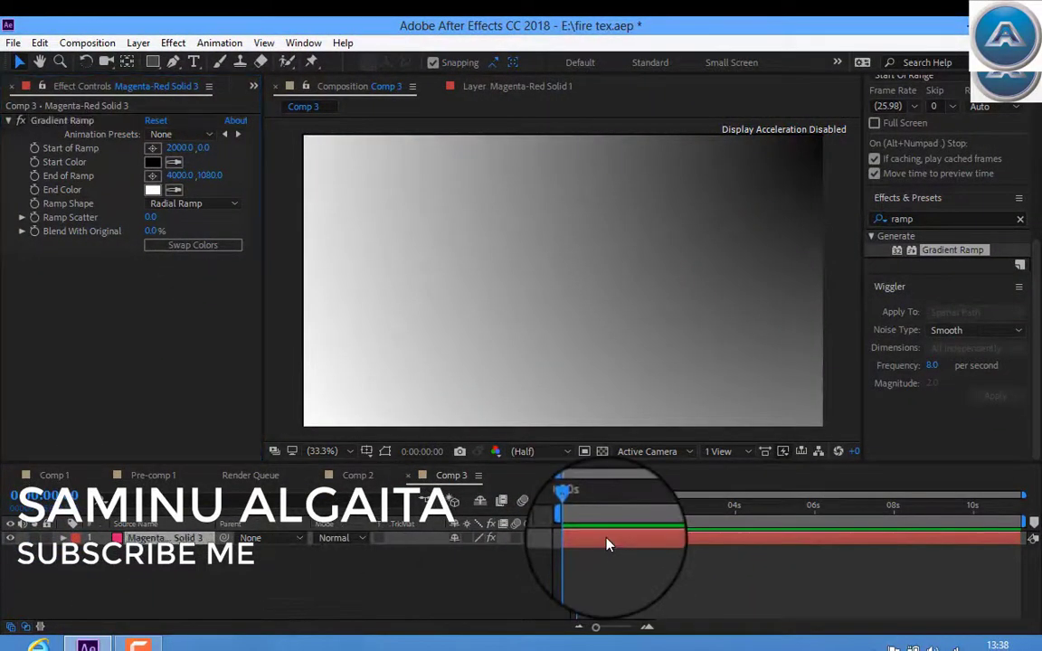
Set the Gradient Ramp's Ramp Scatter to 36.7
{"action": "left_click", "coordinate": [606, 539]}
{"action": "left_click", "coordinate": [102, 354]}
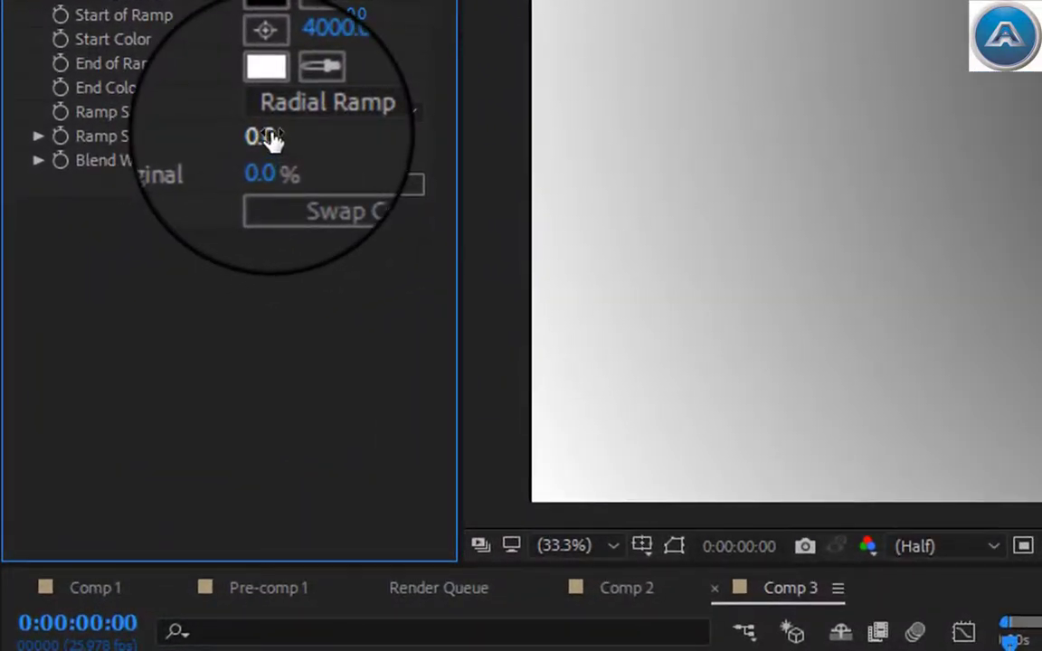
{"action": "left_click_drag", "start_coordinate": [269, 138], "coordinate": [874, 293]}
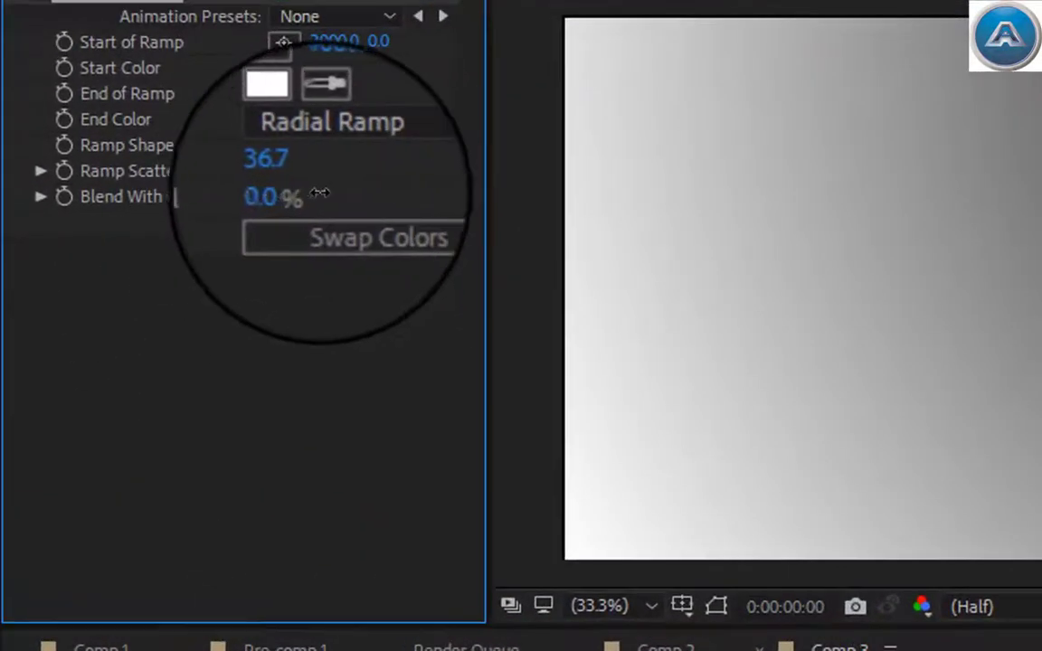
Swap the Gradient Ramp's start and end colors and set Blend With Original to 77%
{"action": "left_click_drag", "start_coordinate": [260, 202], "coordinate": [273, 200]}
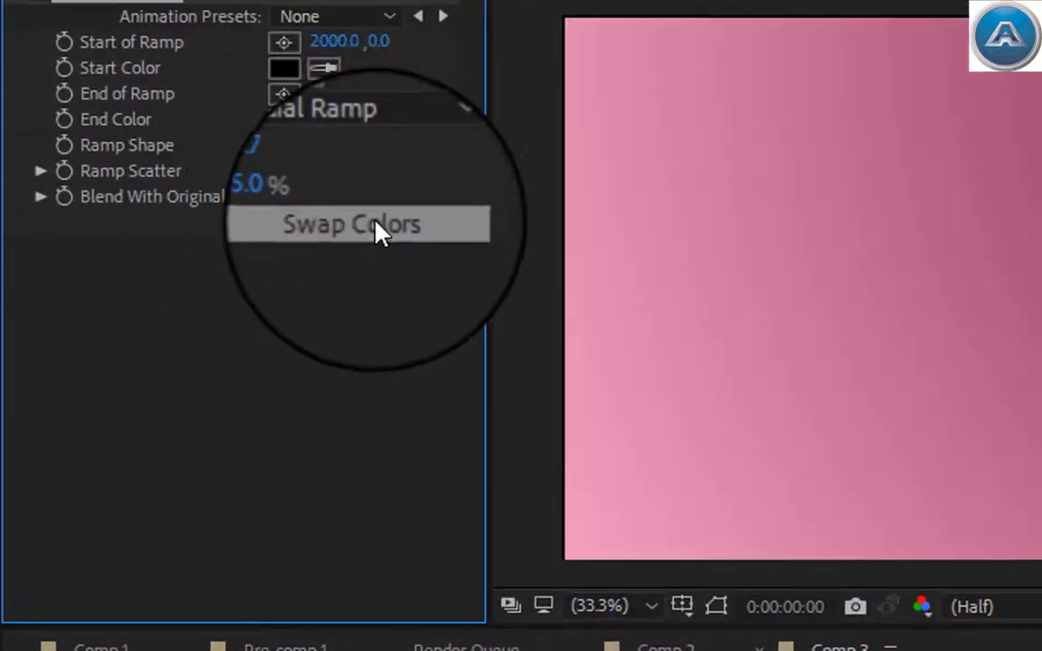
{"action": "left_click", "coordinate": [312, 229]}
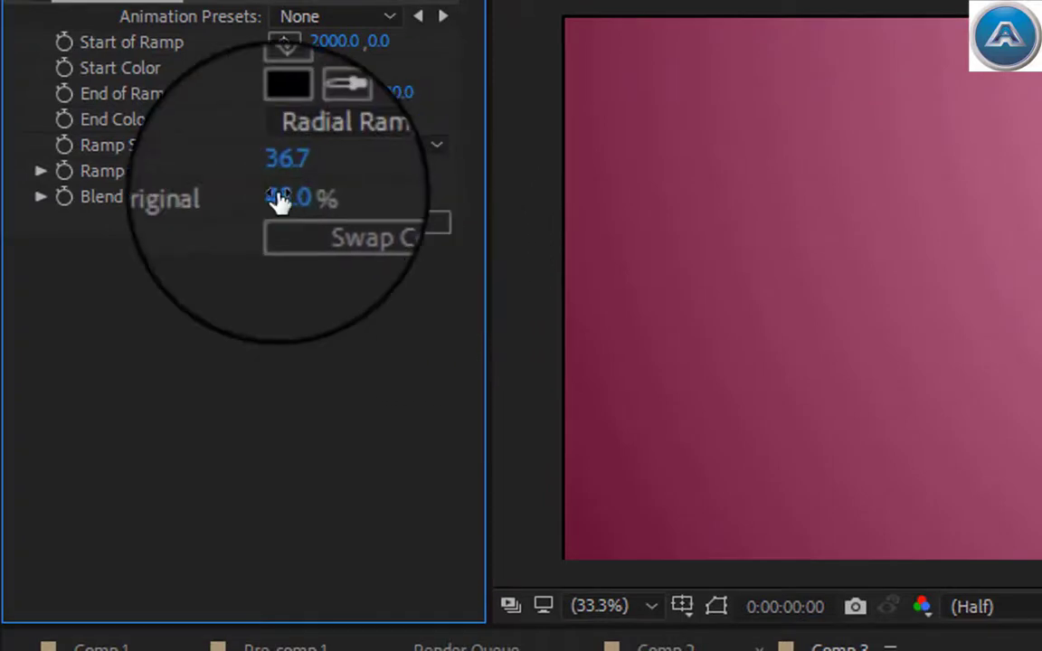
{"action": "left_click_drag", "start_coordinate": [322, 190], "coordinate": [411, 223]}
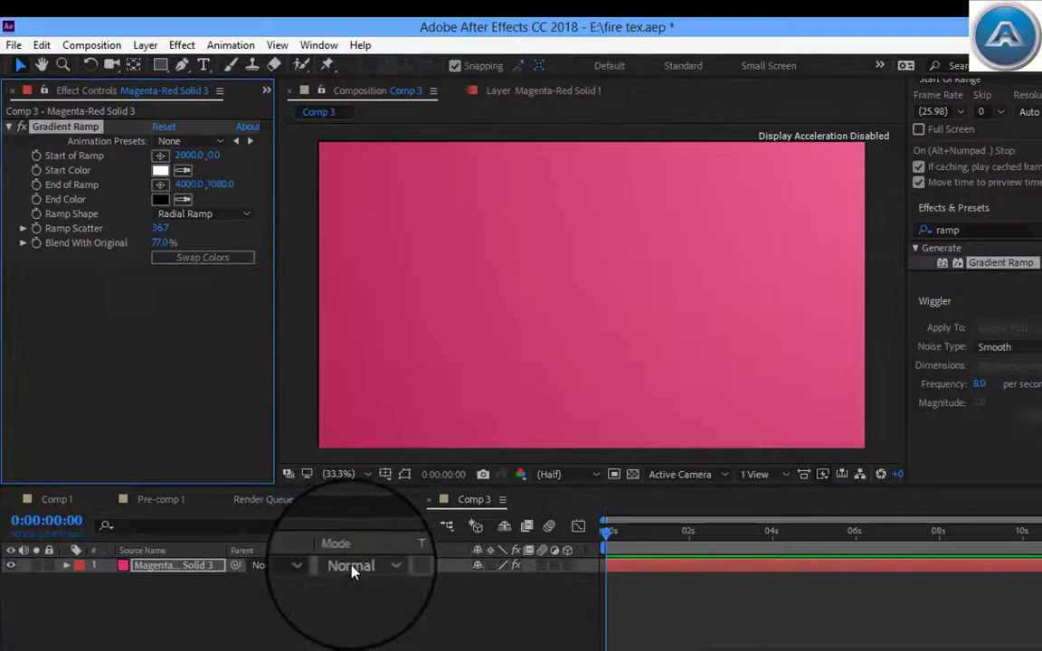
Set the magenta-red solid layer's blending mode to Add
{"action": "left_click", "coordinate": [353, 564]}
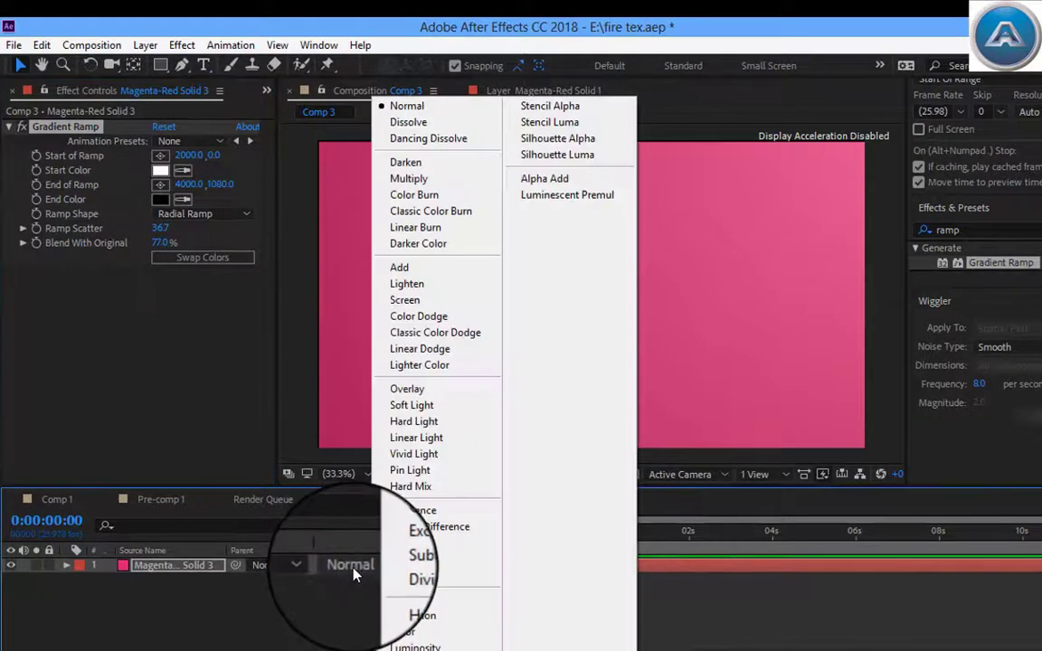
{"action": "left_click", "coordinate": [407, 267]}
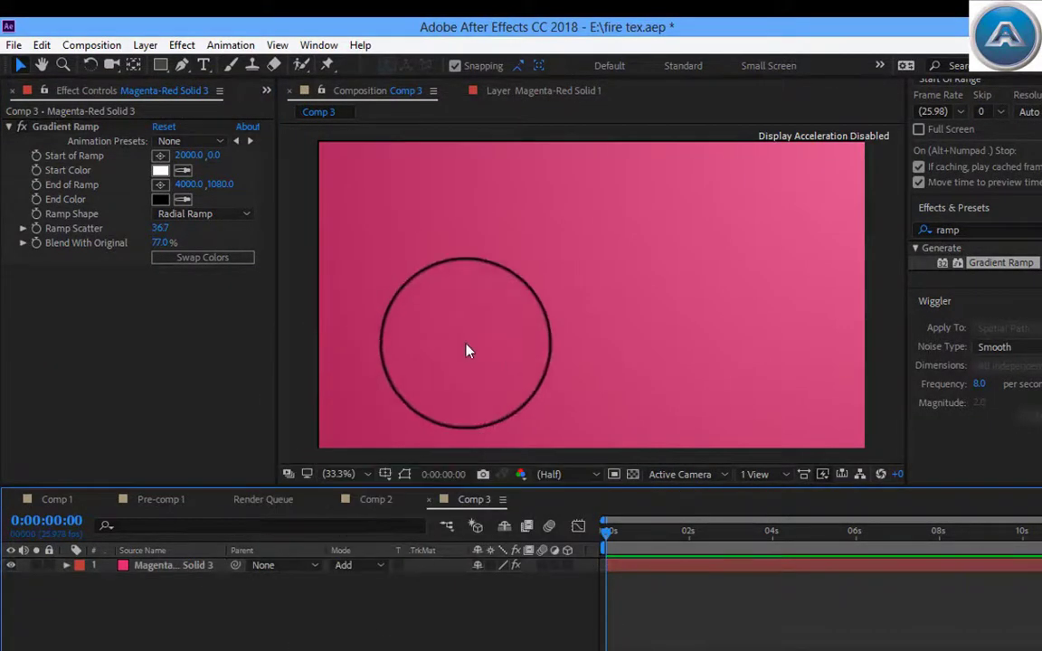
{"action": "left_click", "coordinate": [353, 568]}
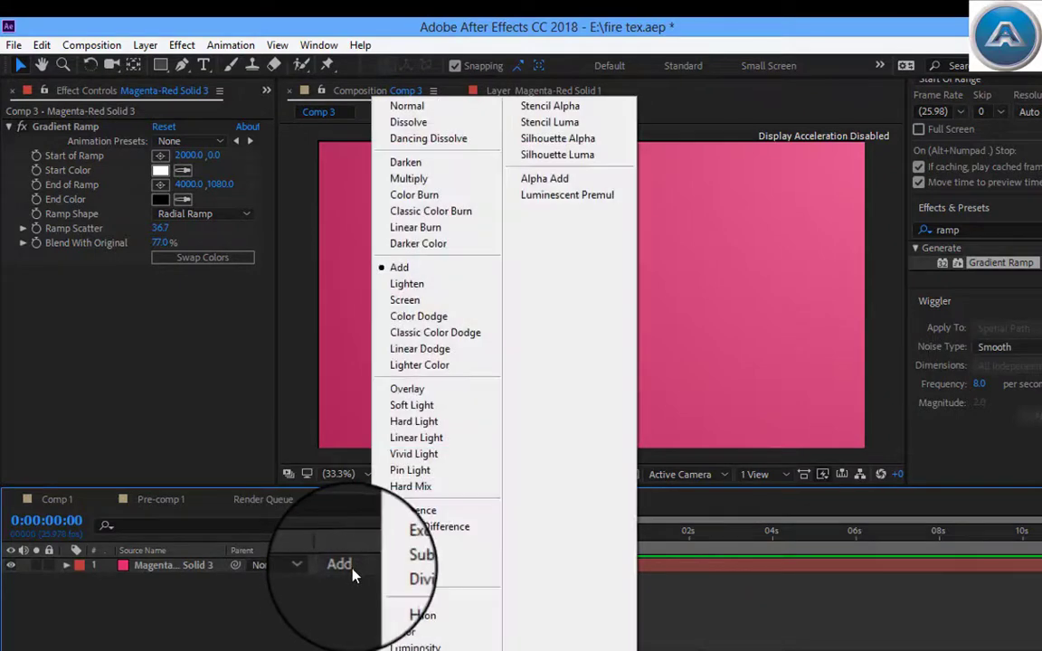
{"action": "left_click", "coordinate": [298, 613]}
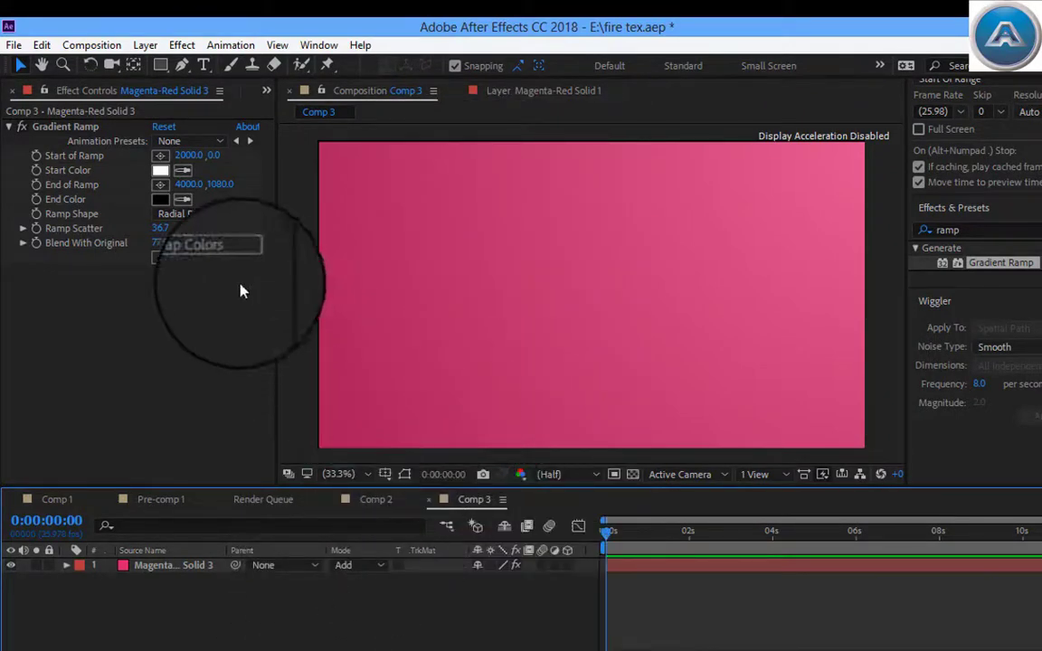
Set Blend With Original to 44% and place the ramp's start point near the composition's center at 873, 543
{"action": "mouse_move", "coordinate": [161, 242]}
{"action": "left_mouse_down"}
{"action": "mouse_move", "coordinate": [149, 242]}
{"action": "mouse_move", "coordinate": [203, 233]}
{"action": "mouse_move", "coordinate": [175, 240]}
{"action": "left_mouse_up"}
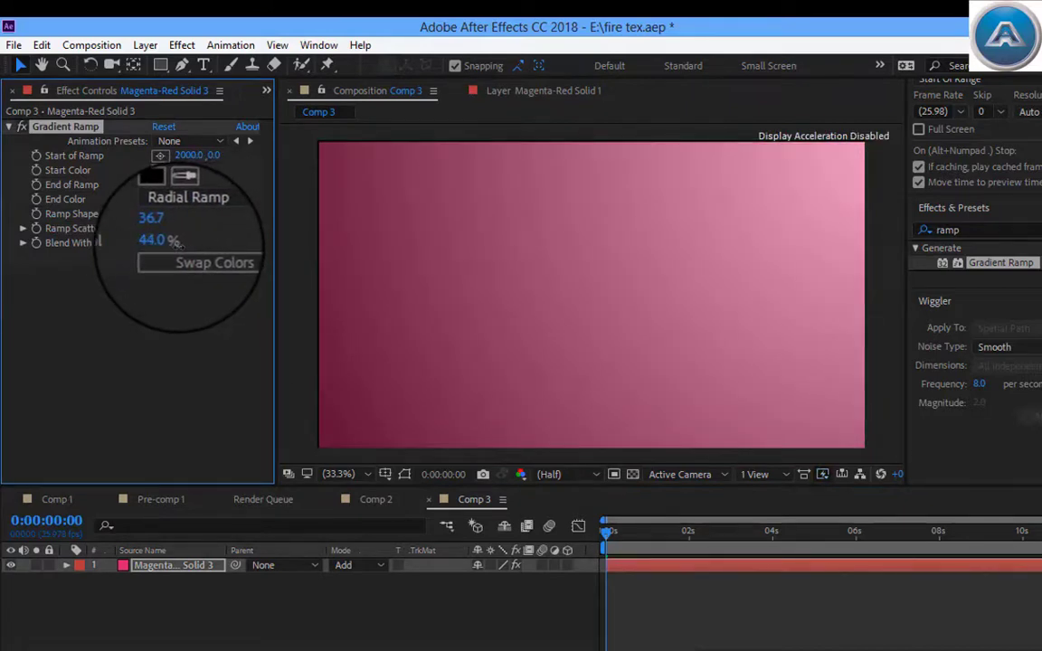
{"action": "left_click", "coordinate": [208, 141]}
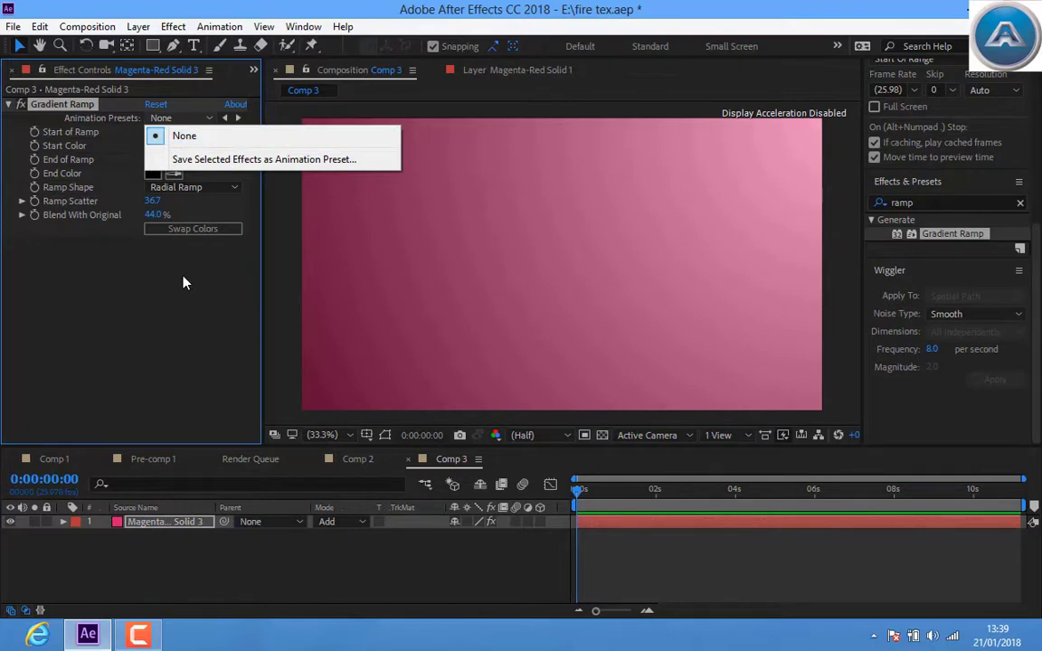
{"action": "left_click", "coordinate": [238, 173]}
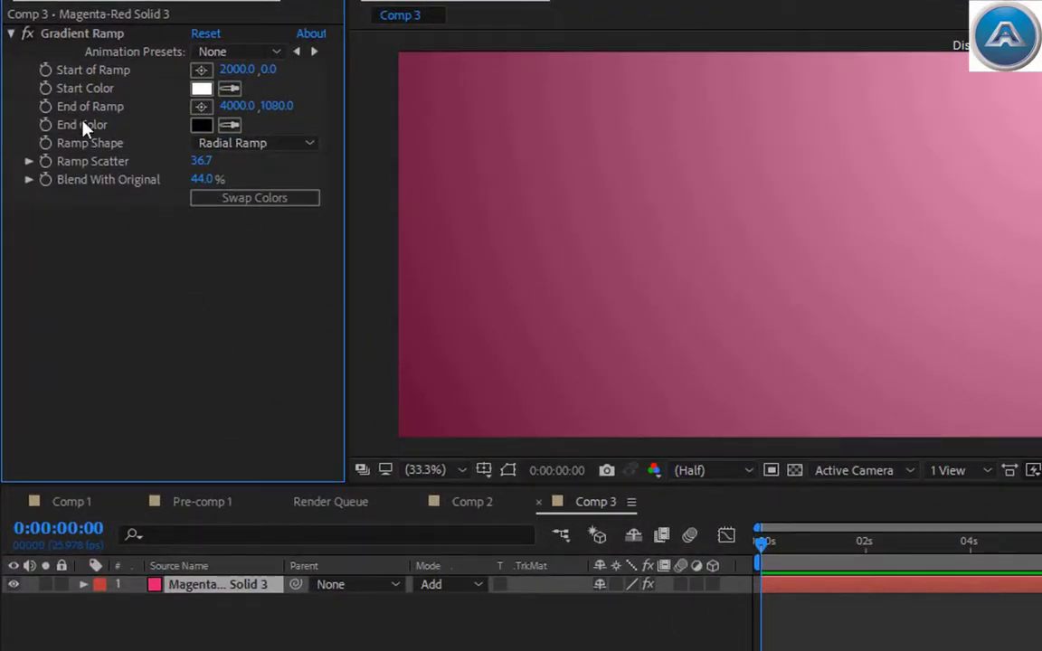
{"action": "left_click", "coordinate": [202, 70]}
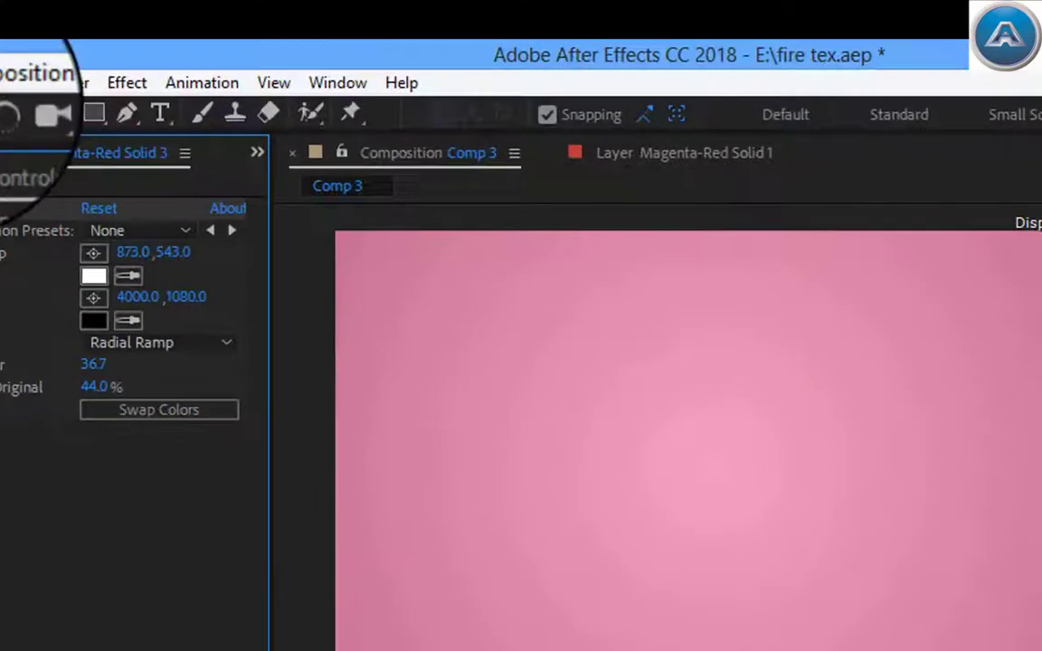
Add a white, left-aligned text layer reading "AMJ" in the upper part of the composition
{"action": "left_click", "coordinate": [152, 156]}
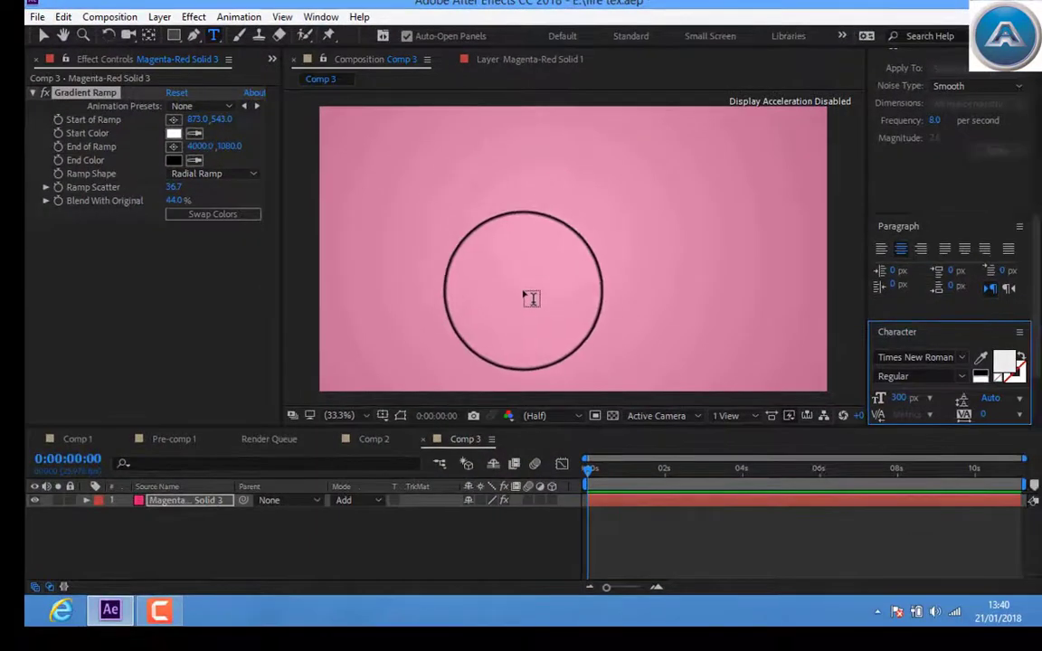
{"action": "left_click", "coordinate": [758, 616]}
{"action": "left_click", "coordinate": [511, 224]}
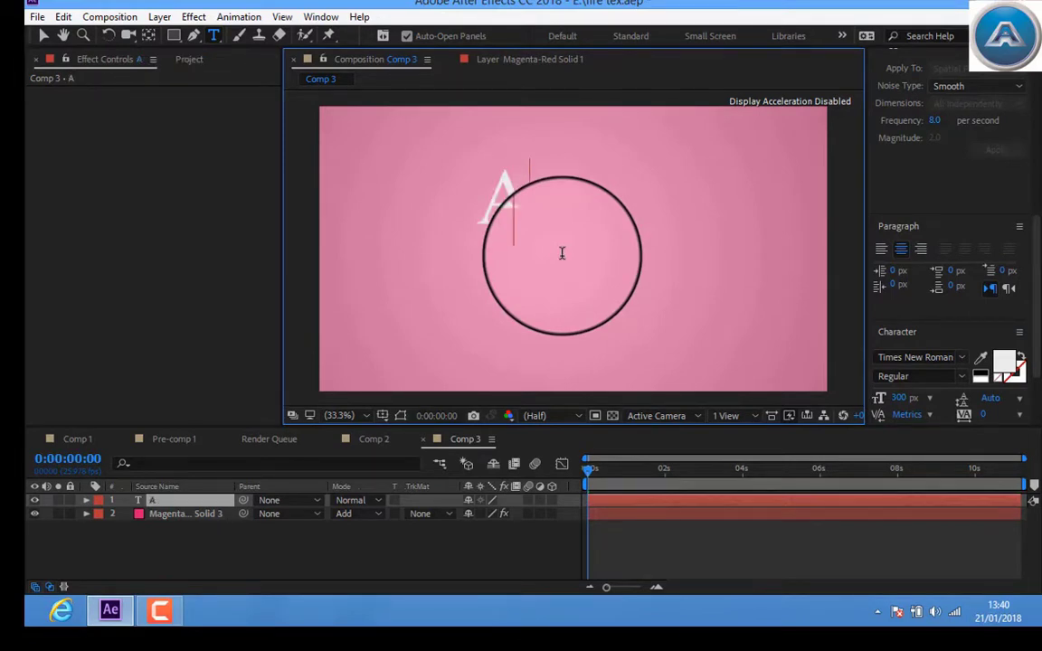
{"action": "left_click", "coordinate": [921, 249]}
{"action": "left_click", "coordinate": [881, 249]}
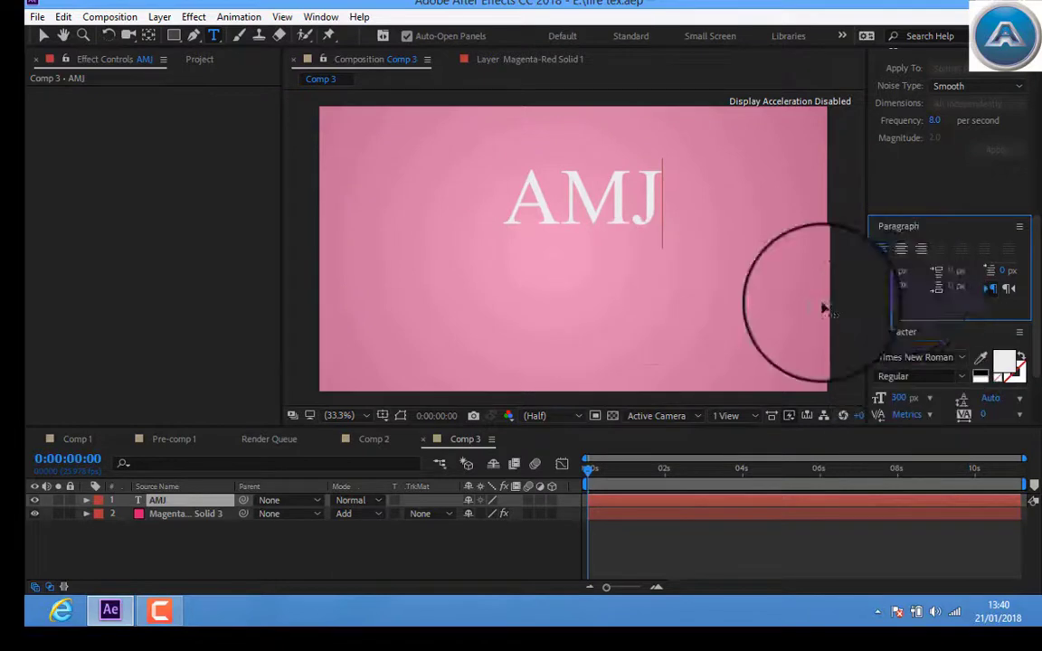
Format the AMJ text at 278 px with 6 px of space before the paragraph and center it in the composition
{"action": "double_click", "coordinate": [588, 214]}
{"action": "left_click_drag", "start_coordinate": [982, 391], "coordinate": [876, 393]}
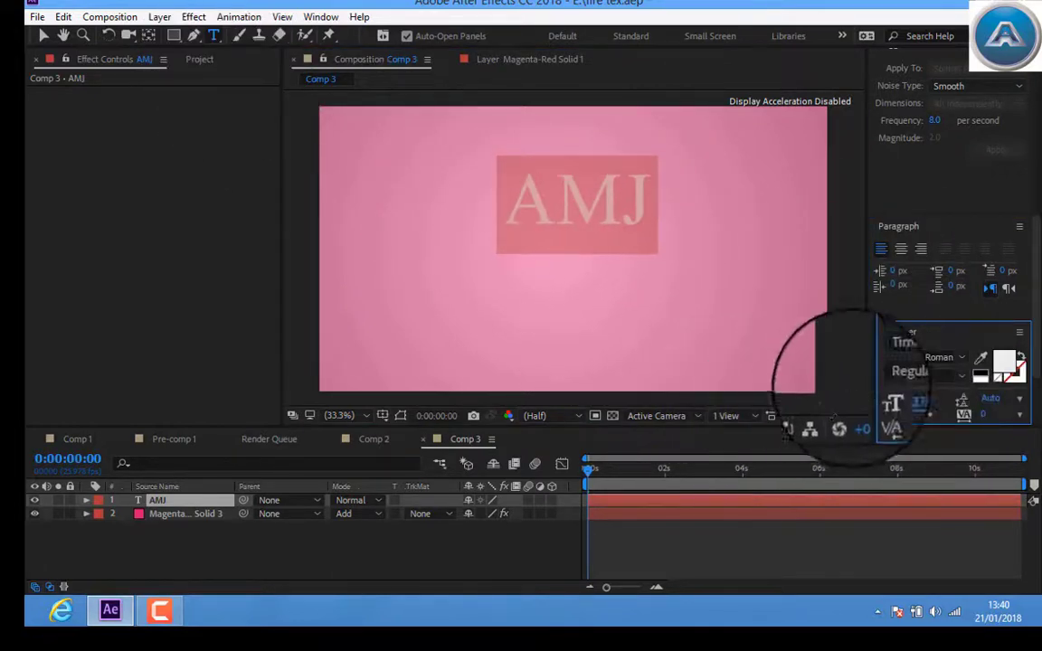
{"action": "left_click_drag", "start_coordinate": [955, 271], "coordinate": [959, 270]}
{"action": "left_click", "coordinate": [512, 529]}
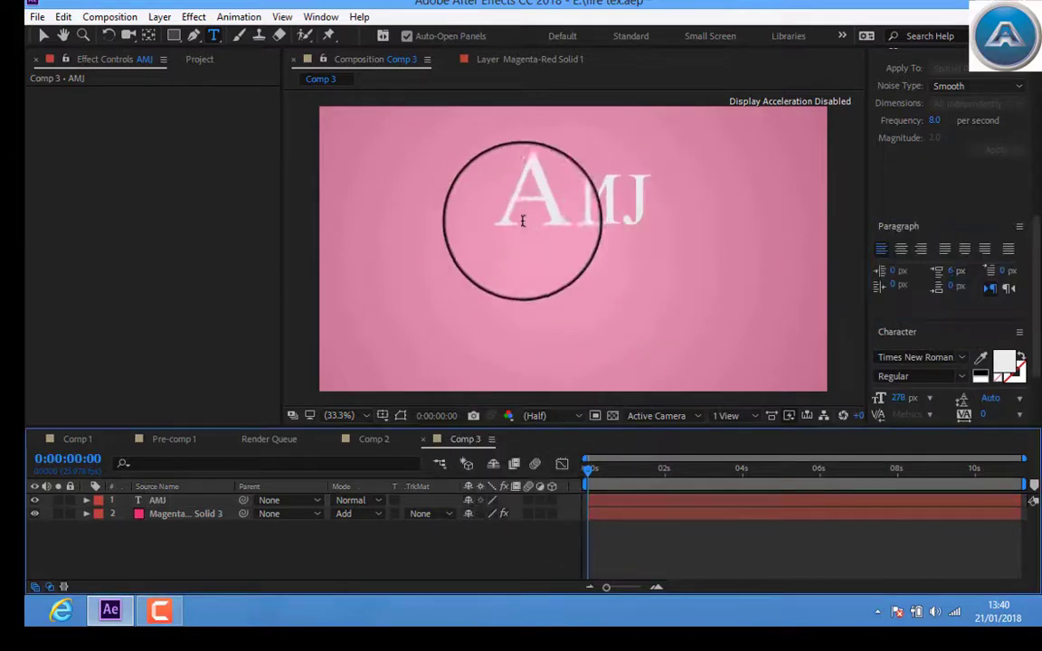
{"action": "left_click", "coordinate": [43, 35]}
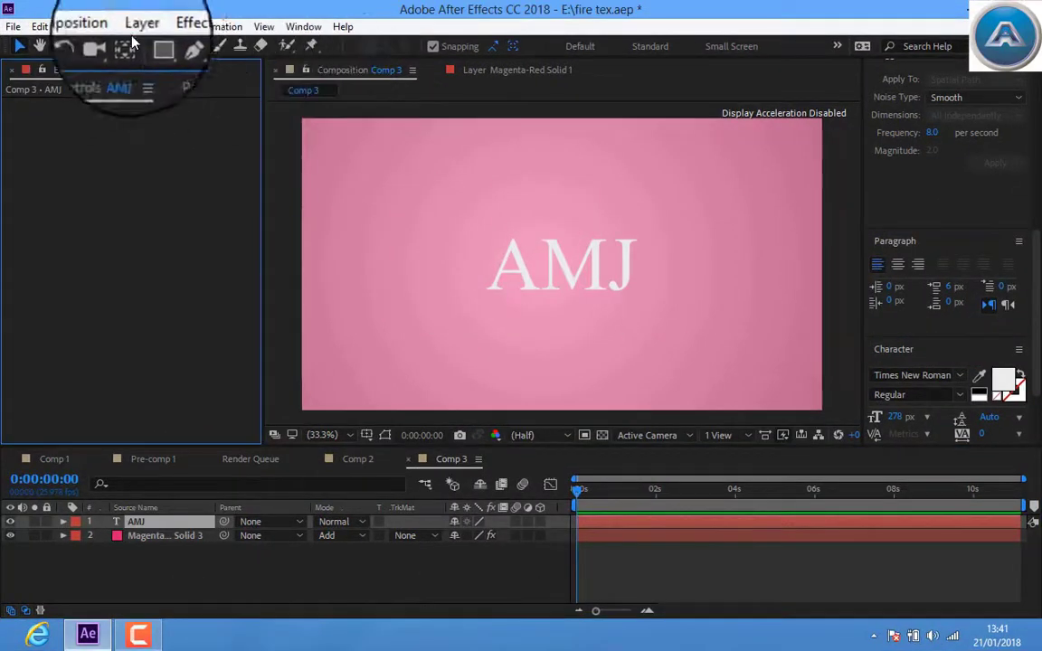
Create a black 1920 x 1080 px solid layer above the AMJ text layer
{"action": "left_click", "coordinate": [159, 16]}
{"action": "mouse_move", "coordinate": [314, 33]}
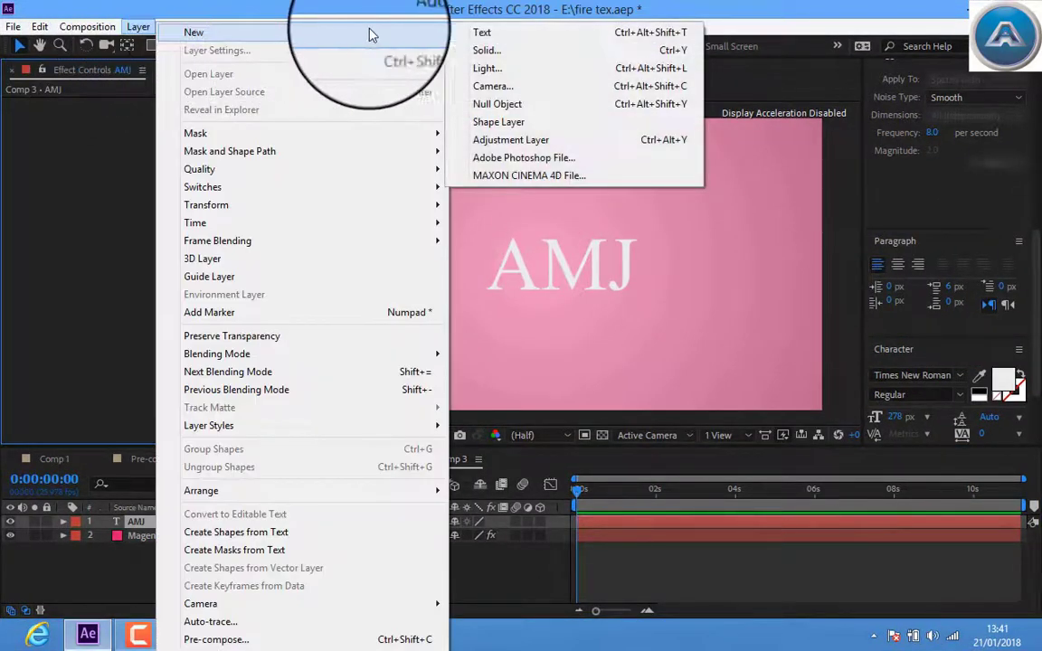
{"action": "left_click", "coordinate": [493, 50]}
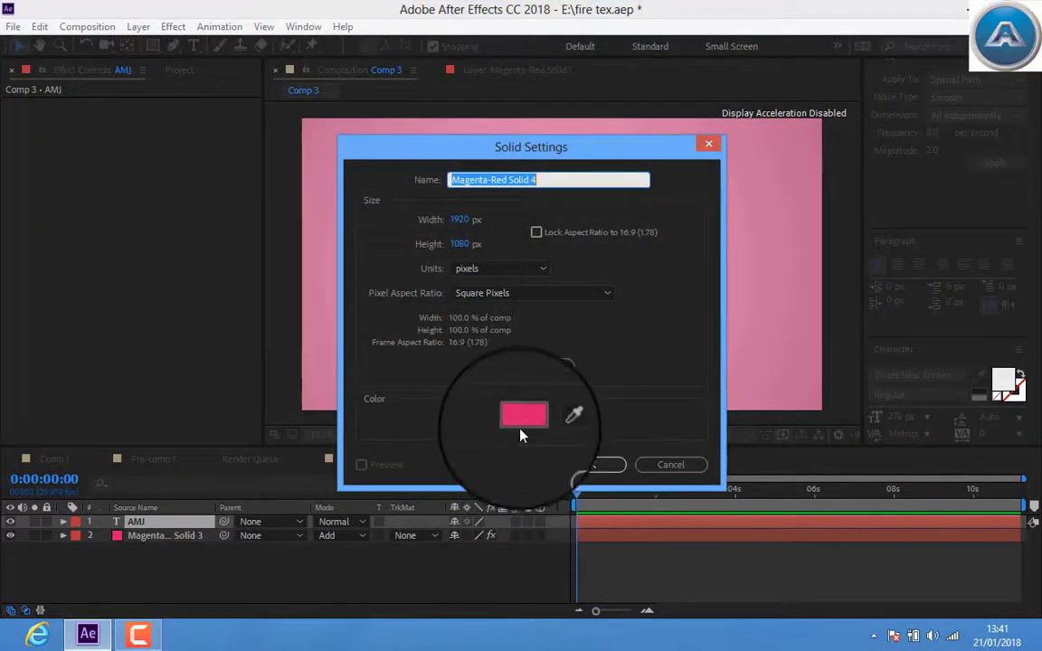
{"action": "left_click", "coordinate": [519, 399]}
{"action": "mouse_move", "coordinate": [347, 226]}
{"action": "left_mouse_down"}
{"action": "mouse_move", "coordinate": [233, 415]}
{"action": "mouse_move", "coordinate": [174, 431]}
{"action": "left_mouse_up"}
{"action": "left_click", "coordinate": [515, 209]}
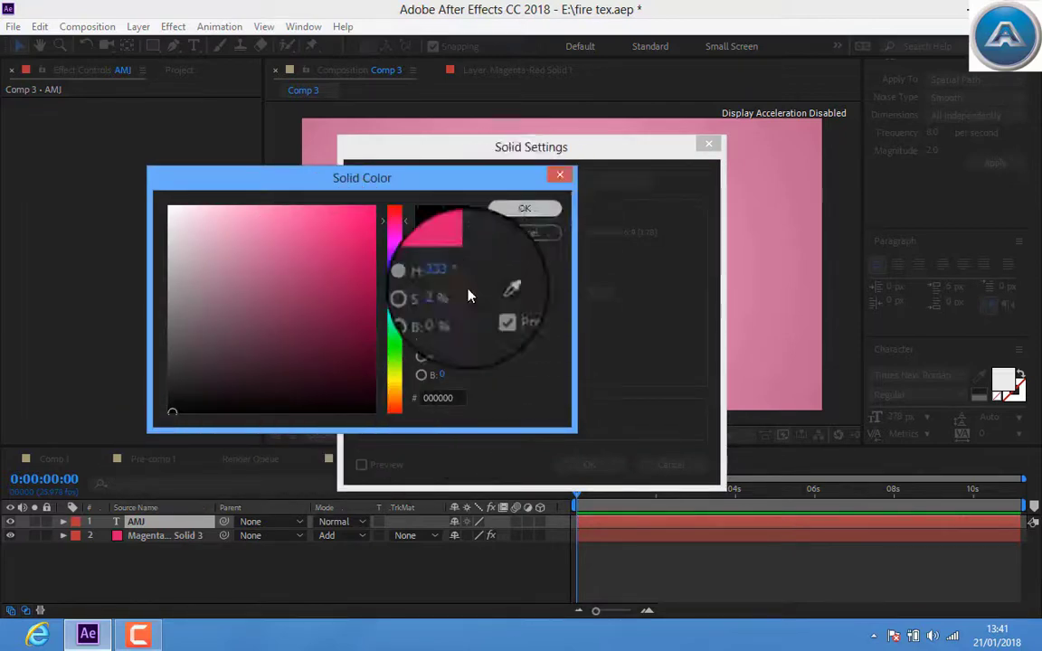
{"action": "left_click", "coordinate": [578, 469]}
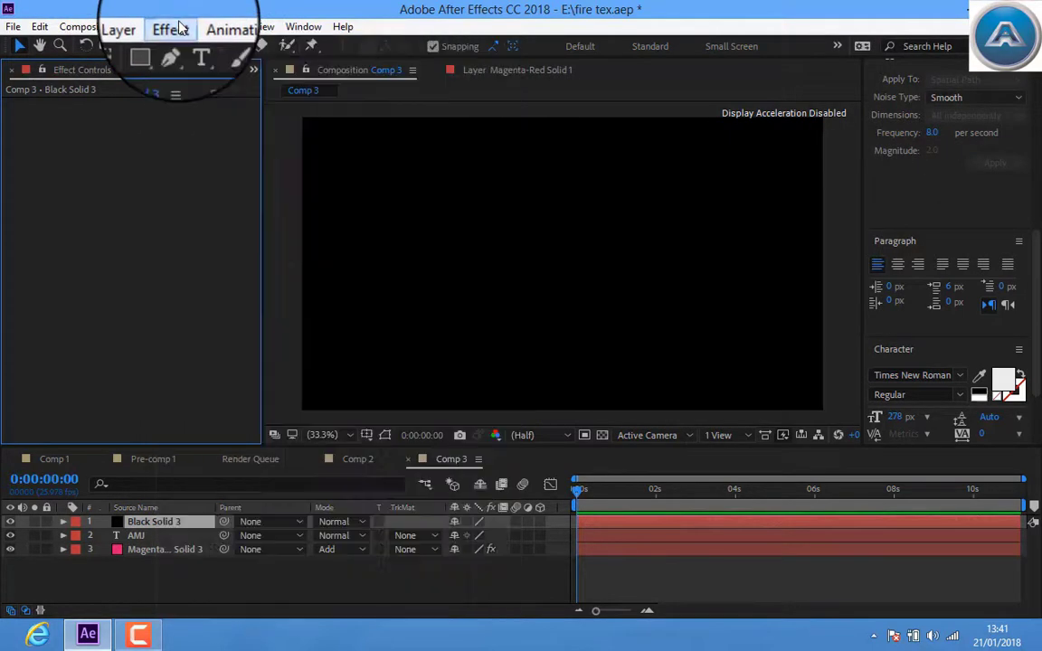
Apply the Video Copilot Saber effect to the black solid layer
{"action": "left_click", "coordinate": [174, 27]}
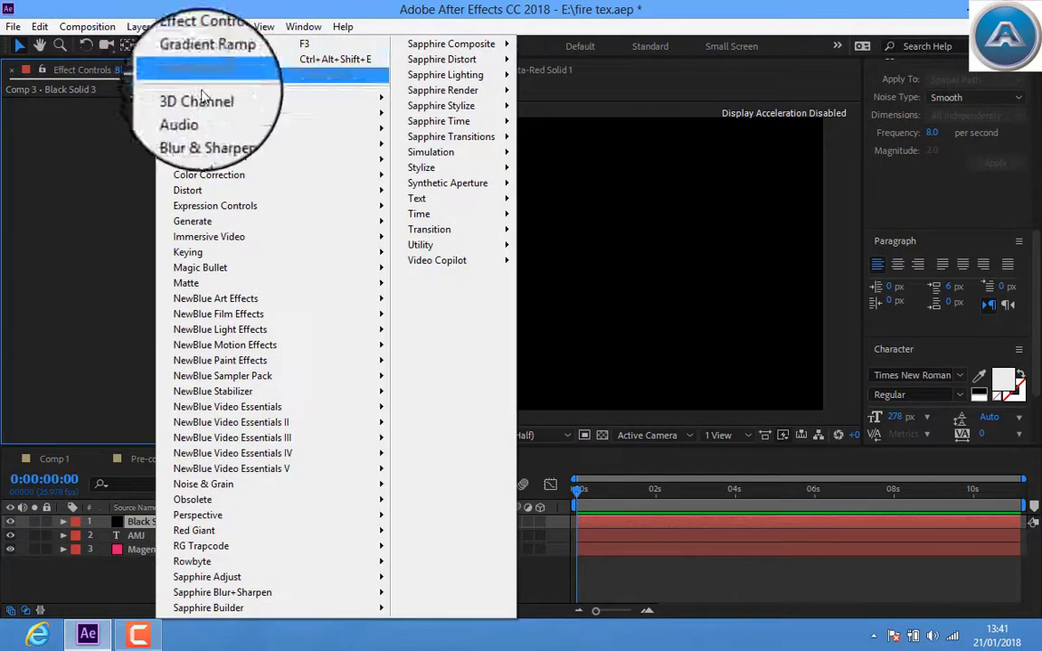
{"action": "mouse_move", "coordinate": [444, 261]}
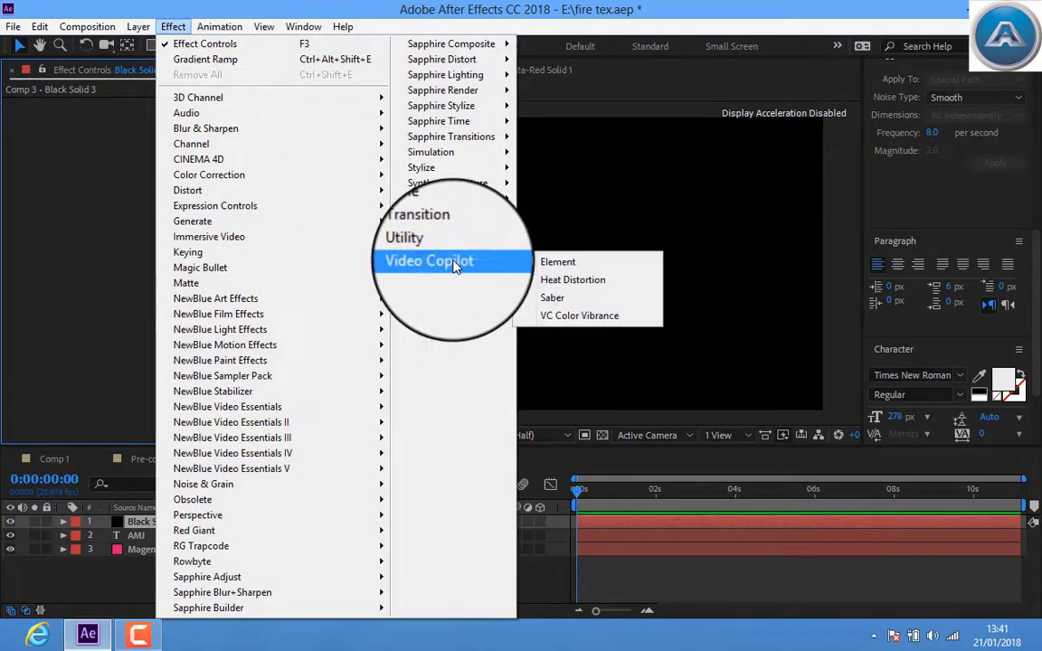
{"action": "left_click", "coordinate": [561, 296]}
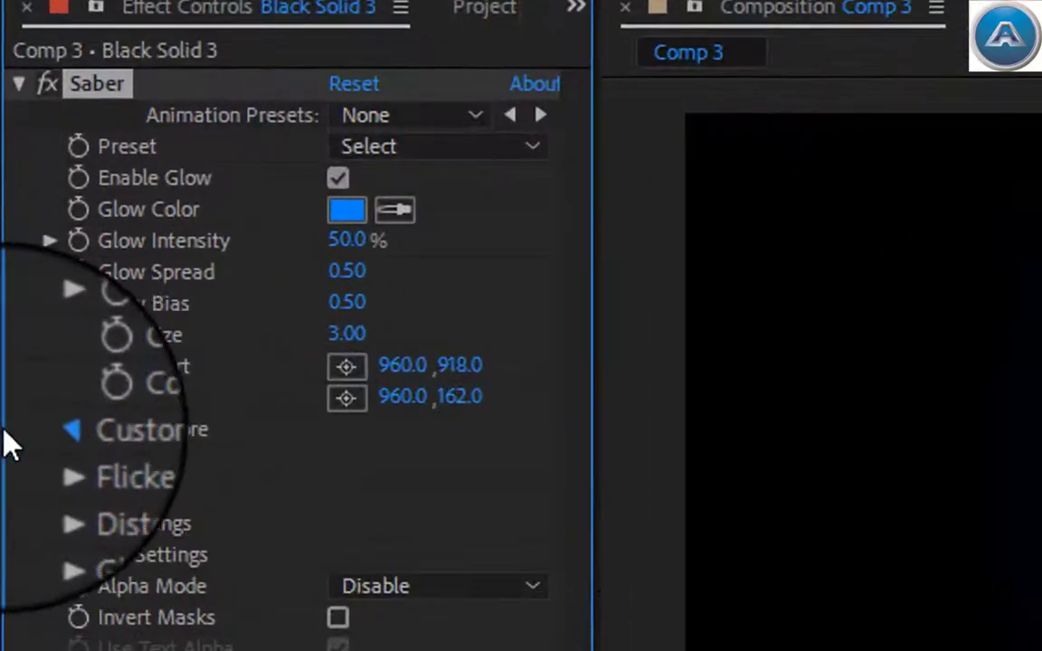
Customize the Saber core to use the Text Layer type with the AMJ layer as its source text
{"action": "left_click", "coordinate": [50, 429]}
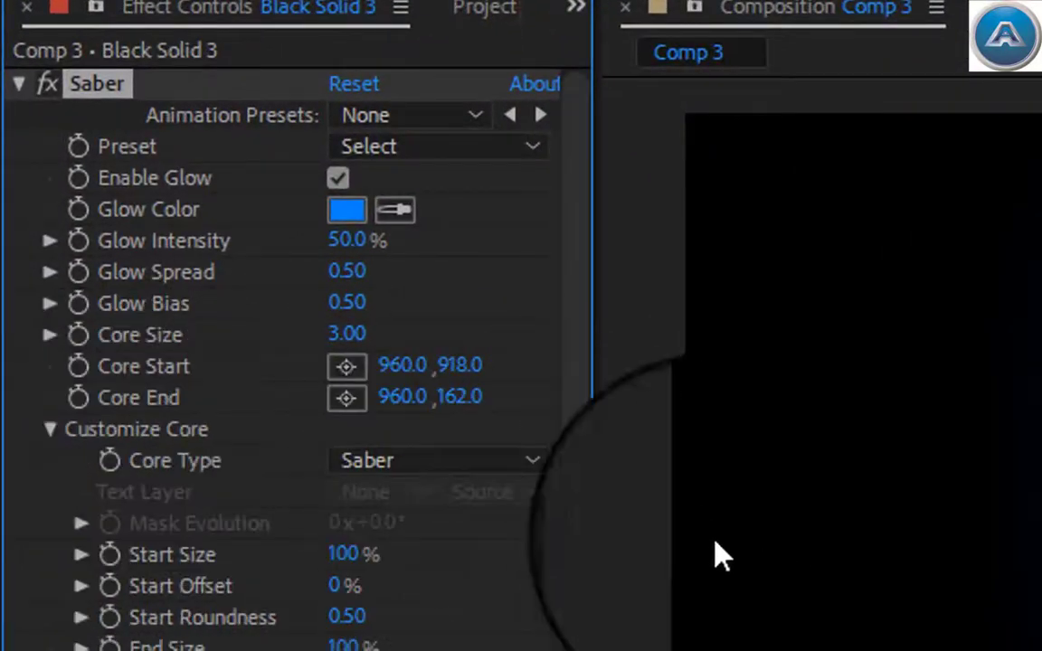
{"action": "left_click", "coordinate": [452, 473]}
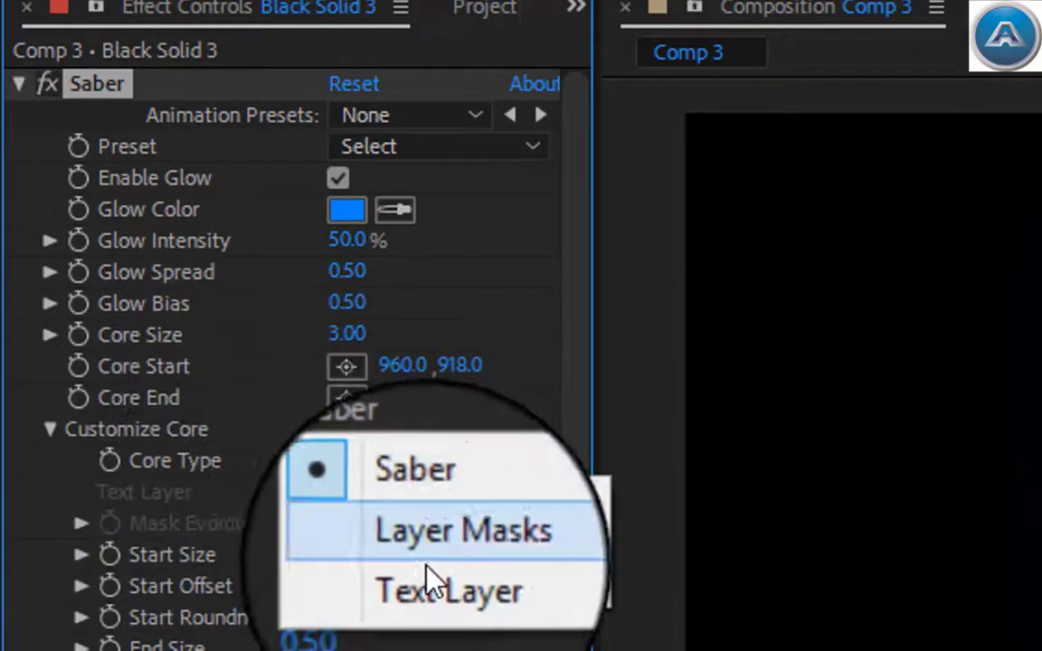
{"action": "left_click", "coordinate": [457, 583]}
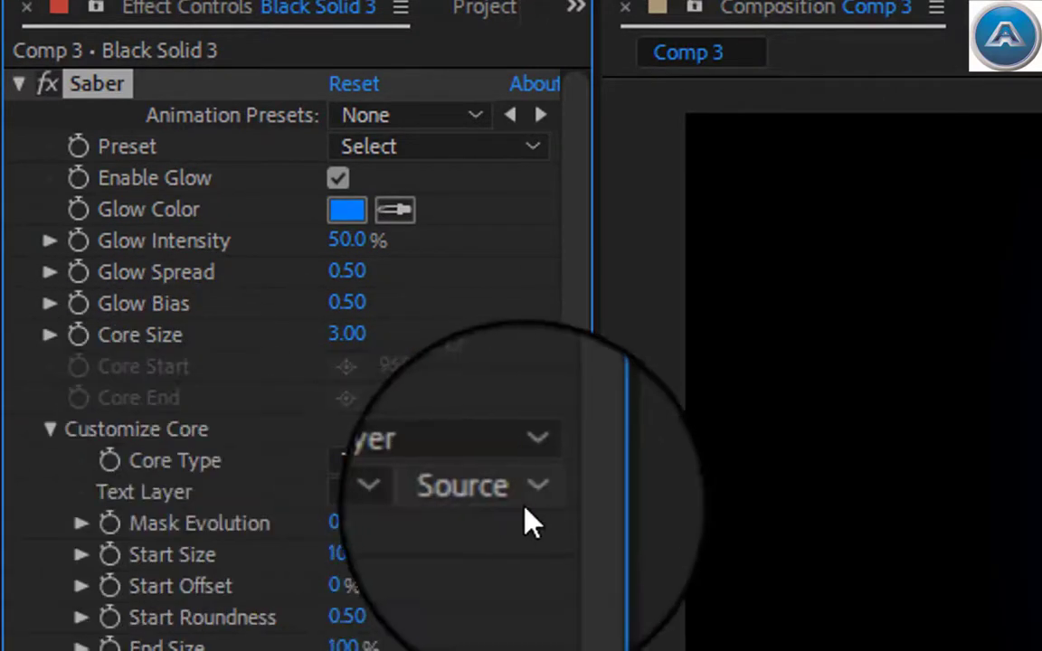
{"action": "left_click", "coordinate": [375, 496]}
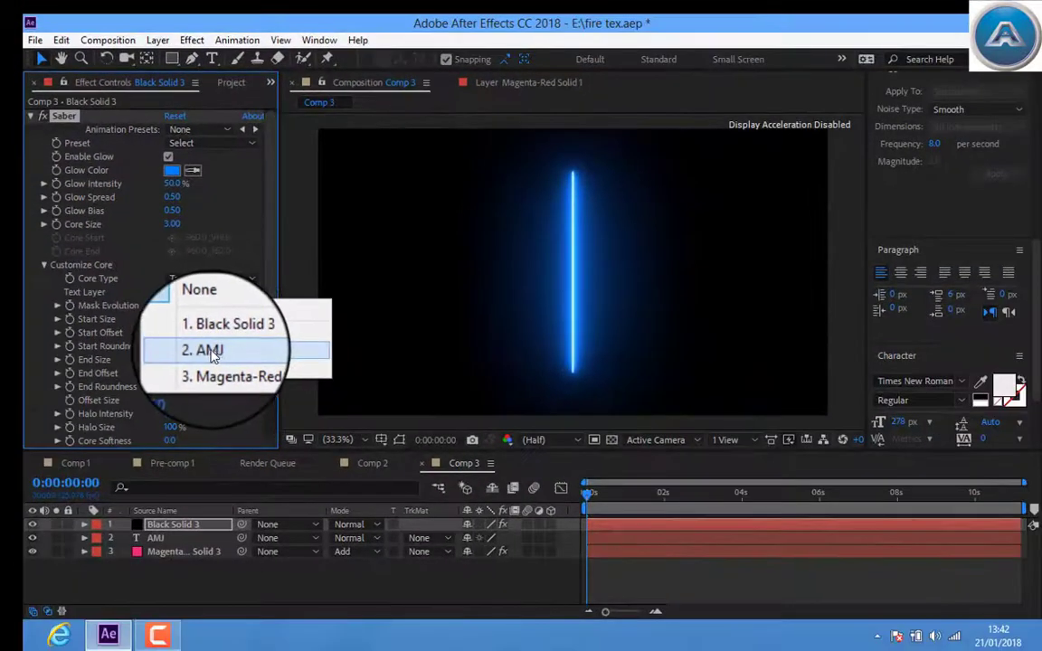
{"action": "left_click", "coordinate": [457, 634]}
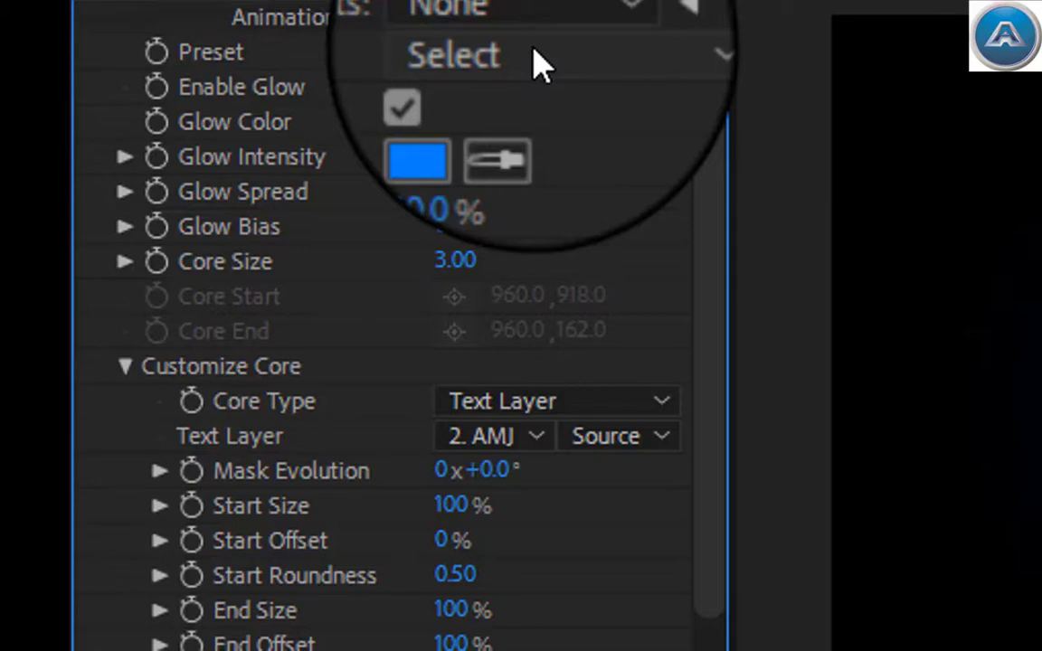
Set the Saber glow intensity to 61% and the glow spread to 1.77
{"action": "left_click", "coordinate": [435, 210]}
{"action": "type", "text": "61"}
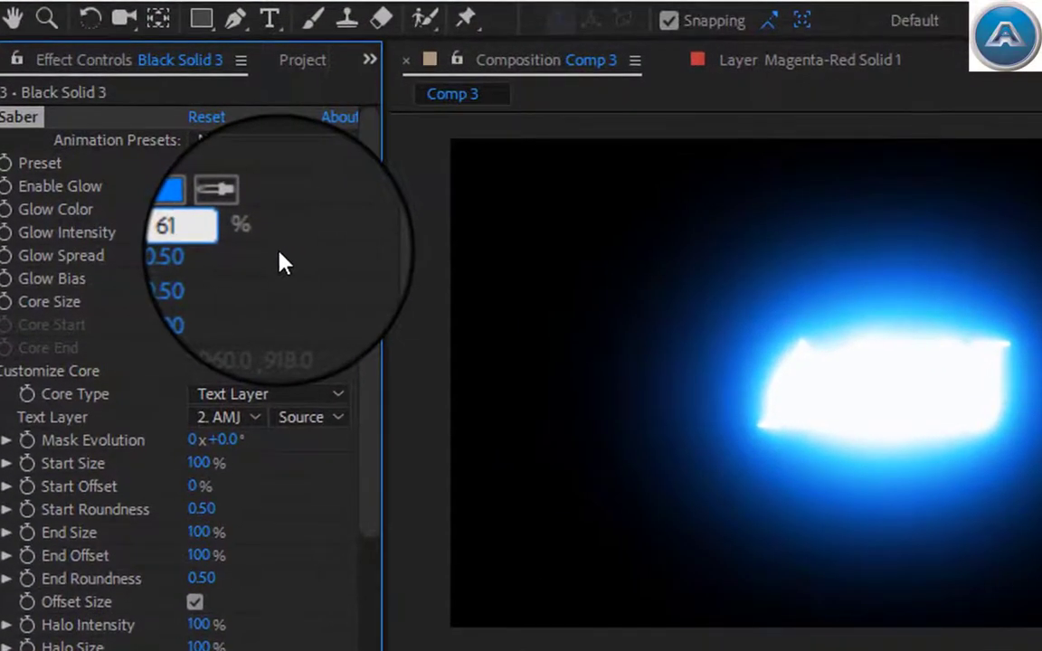
{"action": "key", "text": "Return"}
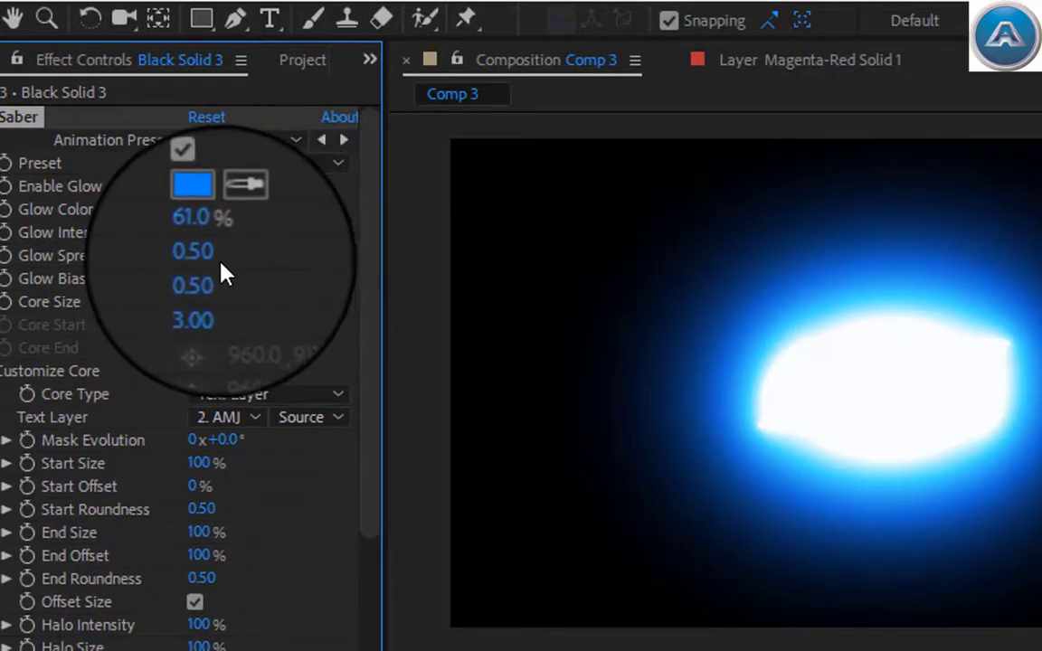
{"action": "left_click_drag", "start_coordinate": [204, 263], "coordinate": [325, 256]}
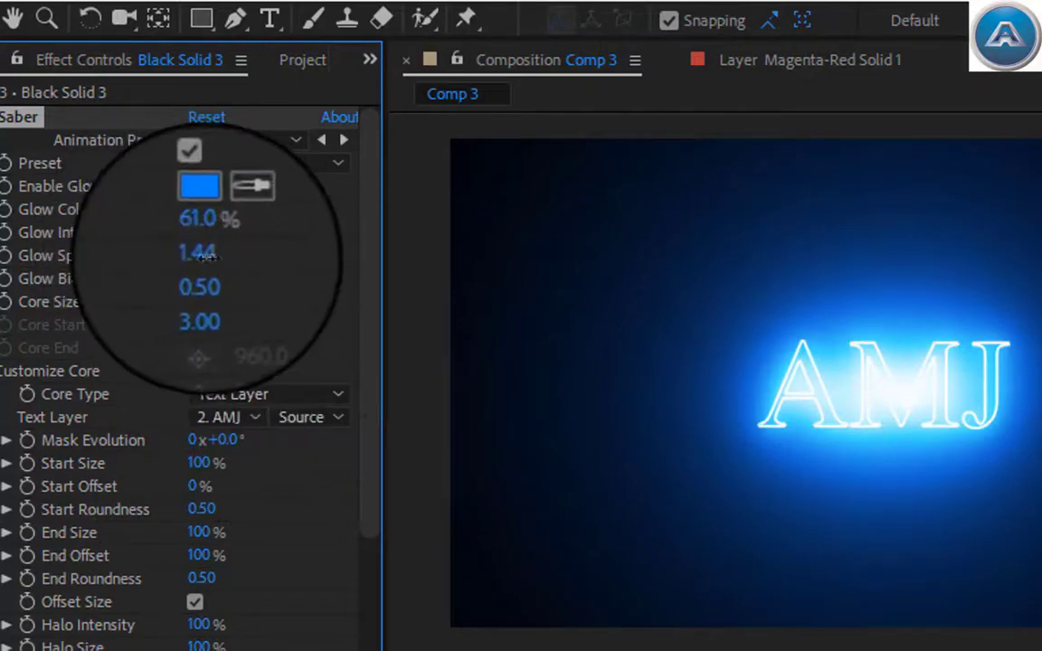
{"action": "left_click_drag", "start_coordinate": [209, 261], "coordinate": [251, 259]}
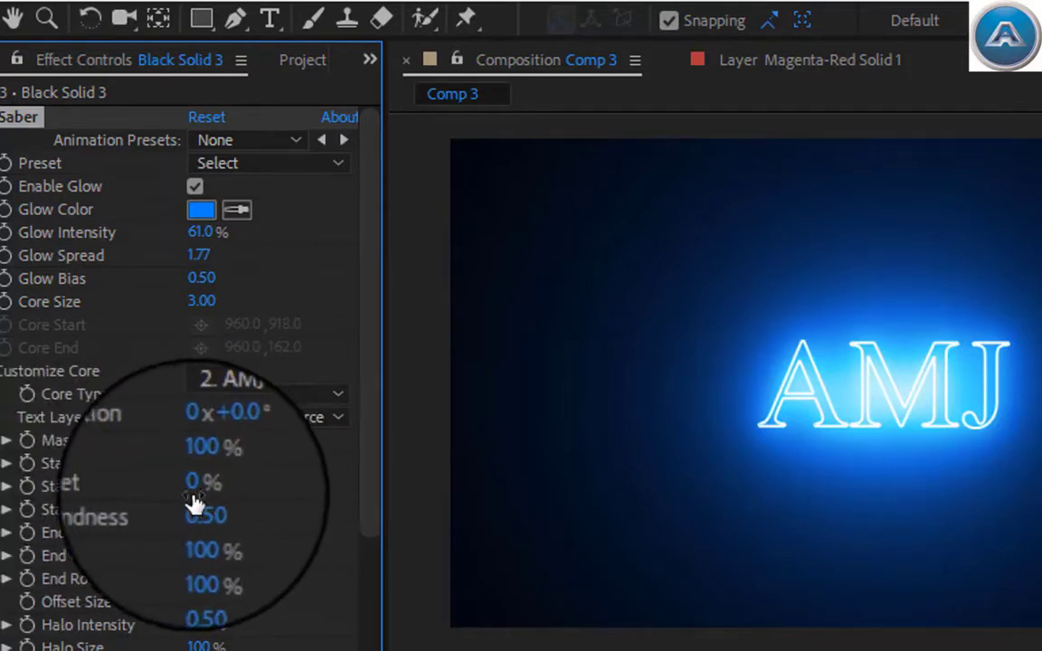
Keyframe the Saber start offset from 100% at 0:00:00:00 to 0% at 0:00:04:10
{"action": "left_click_drag", "start_coordinate": [193, 496], "coordinate": [737, 416]}
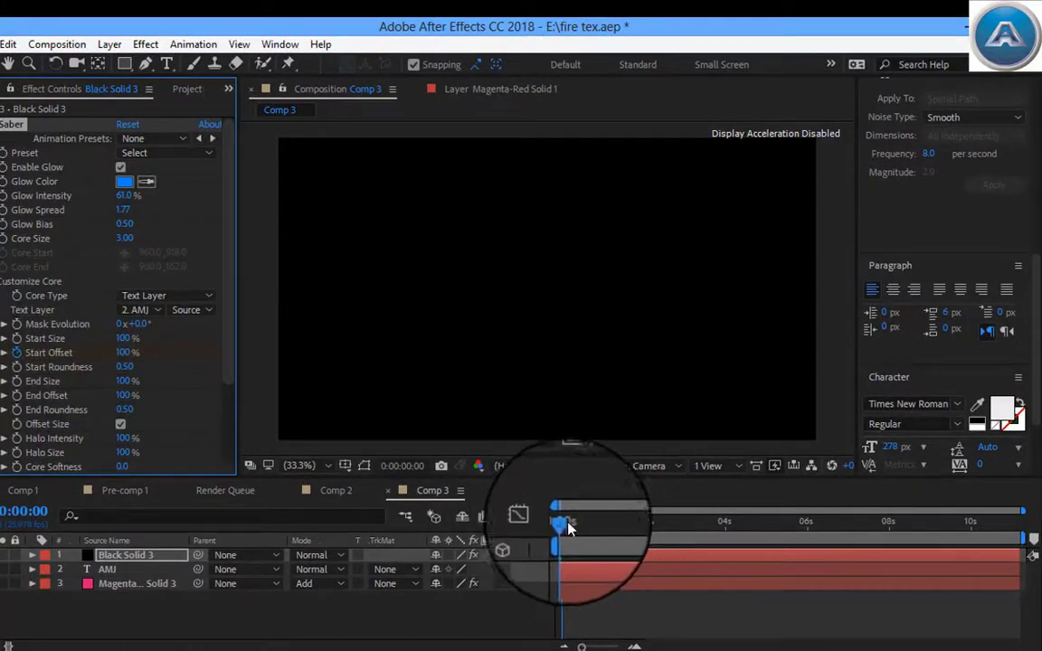
{"action": "left_click_drag", "start_coordinate": [568, 528], "coordinate": [742, 524]}
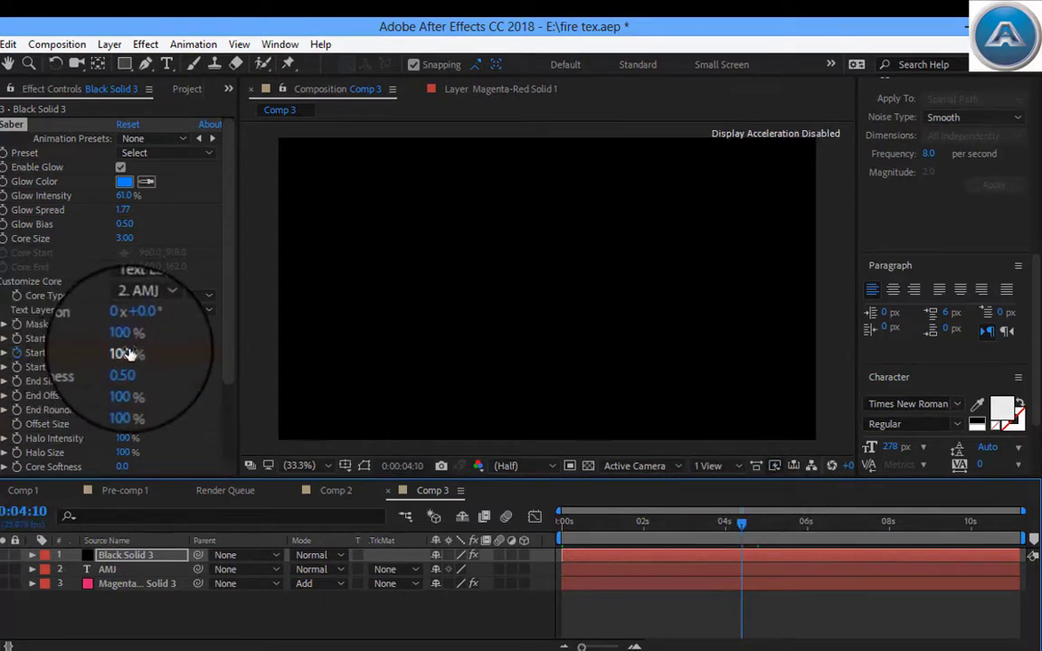
{"action": "left_click_drag", "start_coordinate": [127, 355], "coordinate": [46, 349]}
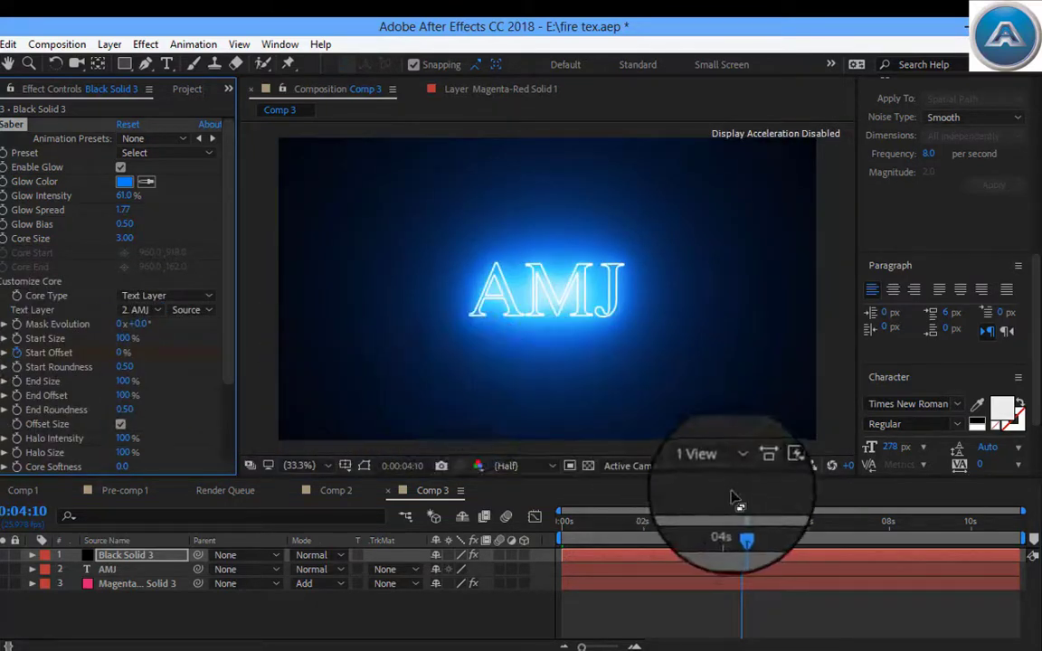
End the work area at 0:00:04:15 and trim the composition to it
{"action": "mouse_move", "coordinate": [742, 524]}
{"action": "left_mouse_down"}
{"action": "mouse_move", "coordinate": [774, 525]}
{"action": "mouse_move", "coordinate": [748, 526]}
{"action": "left_mouse_up"}
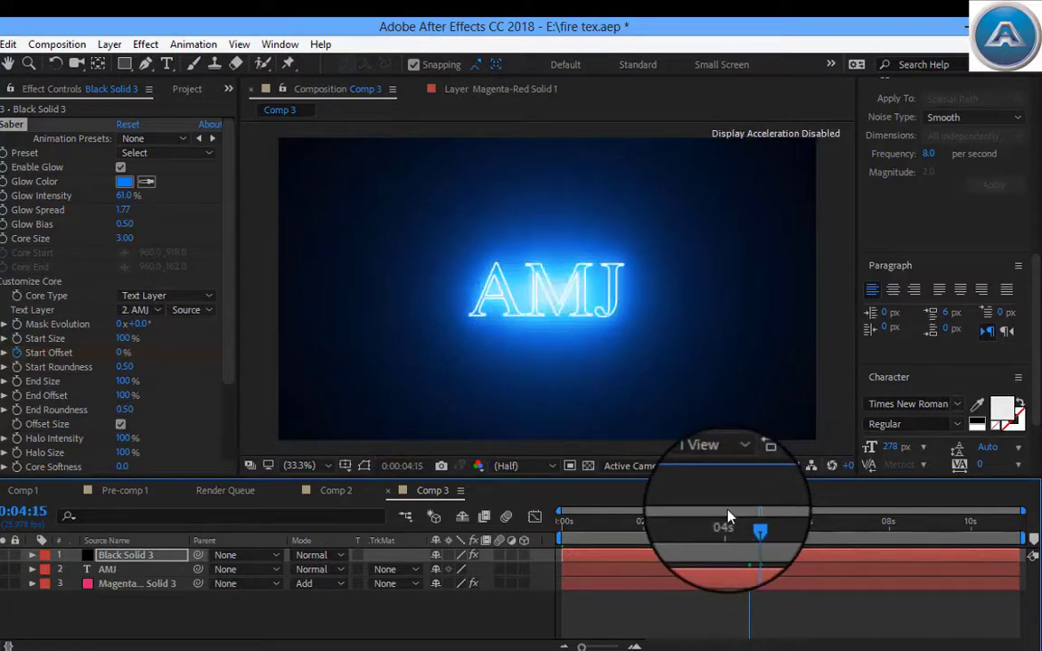
{"action": "key", "text": "n"}
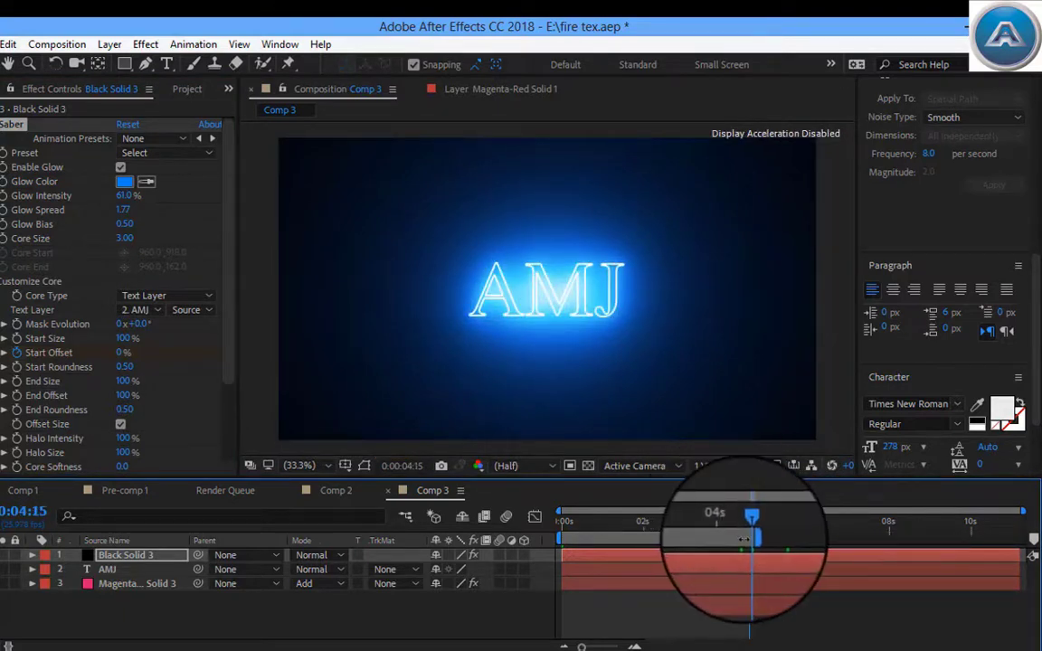
{"action": "right_click", "coordinate": [740, 540]}
{"action": "left_click", "coordinate": [758, 590]}
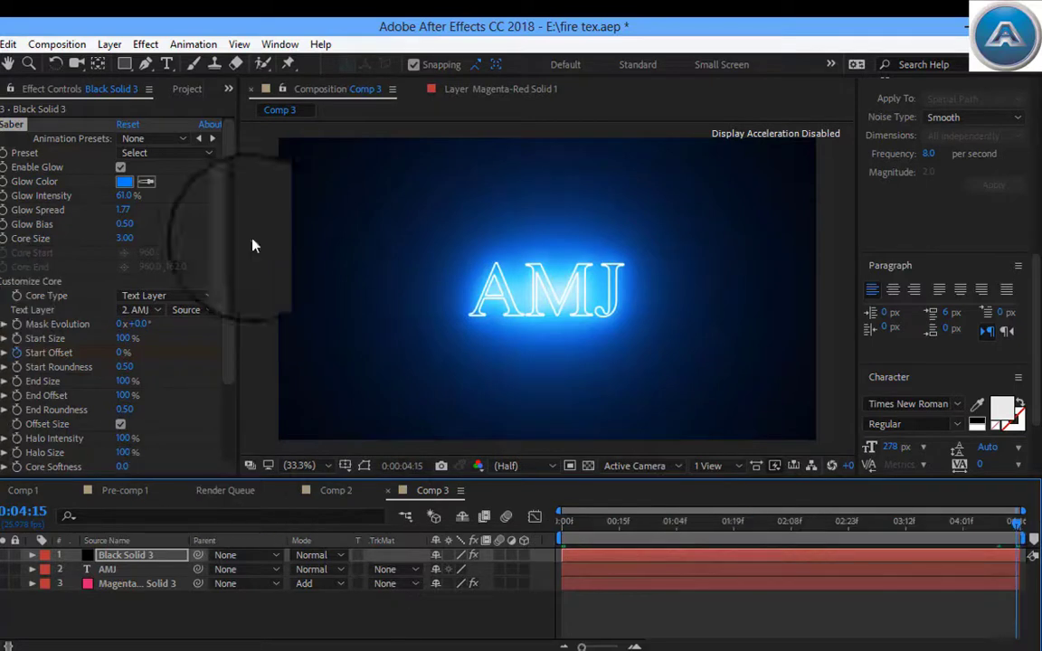
Preview the glowing text reveal from the start of the composition
{"action": "left_click_drag", "start_coordinate": [961, 525], "coordinate": [480, 504]}
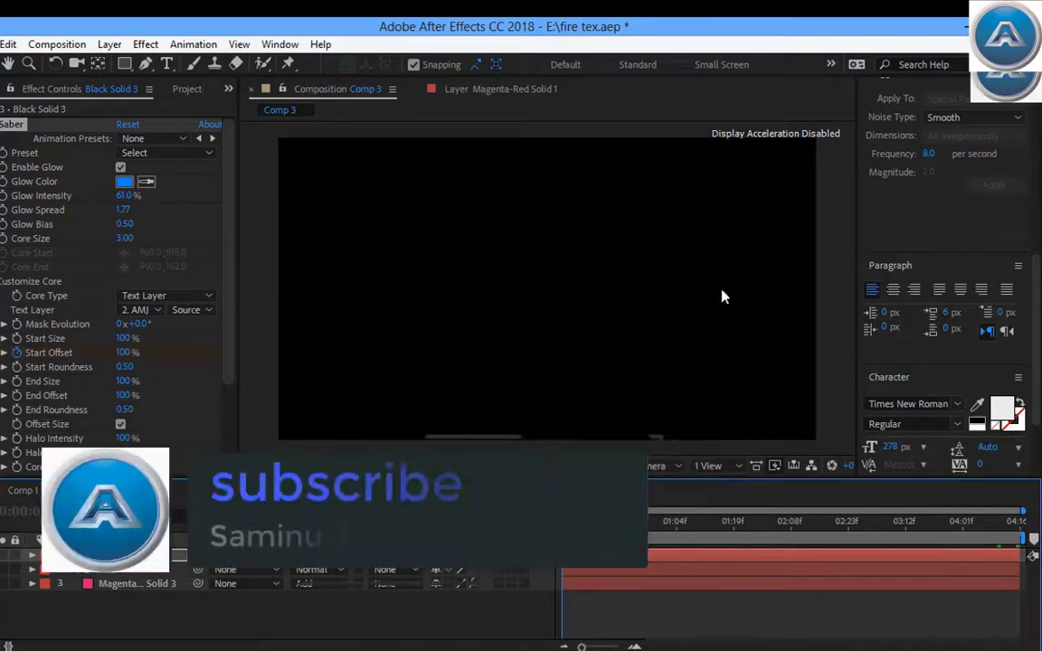
{"action": "key", "text": "space"}
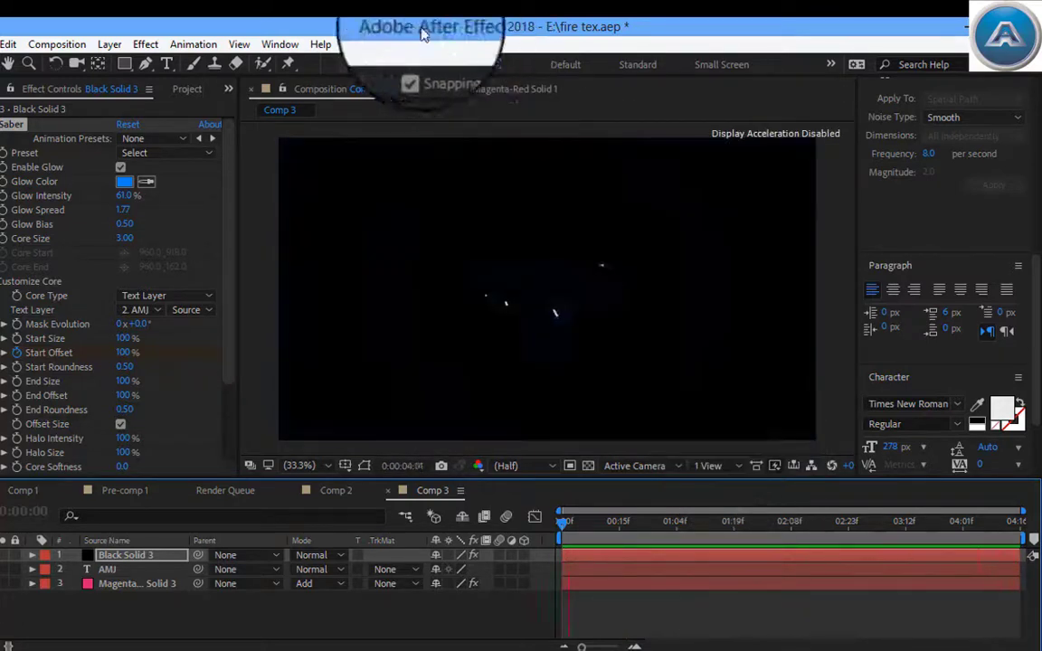
{"action": "left_click", "coordinate": [150, 48]}
{"action": "left_click", "coordinate": [146, 221]}
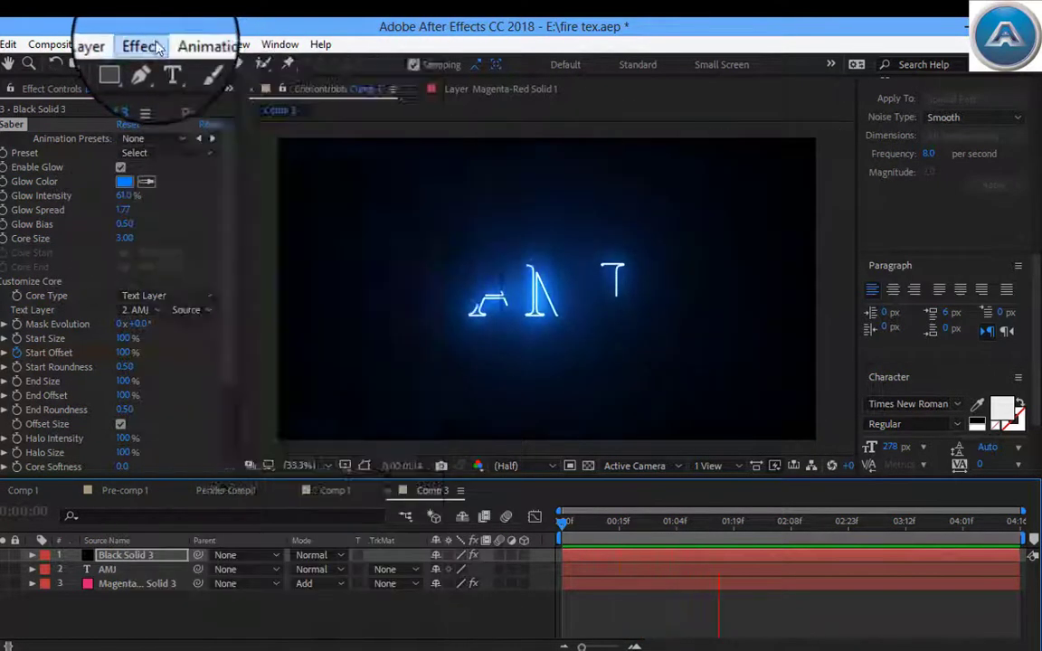
{"action": "left_click", "coordinate": [154, 47]}
{"action": "left_click", "coordinate": [96, 235]}
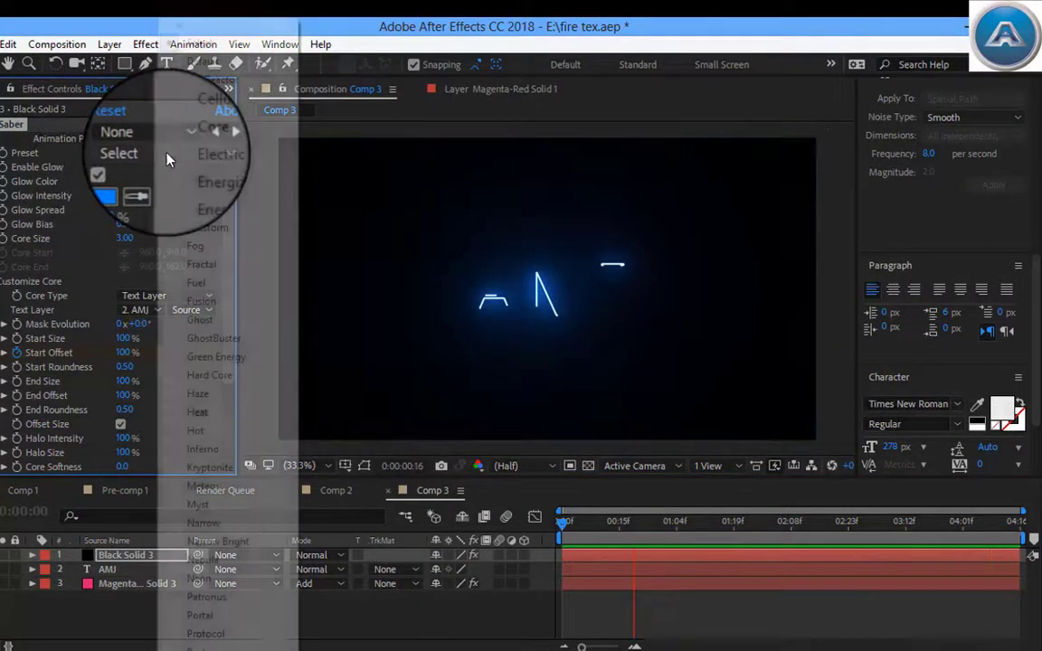
Choose the Hard Core preset for Saber and check the glowing text at 0:00:03:20
{"action": "left_click", "coordinate": [150, 138]}
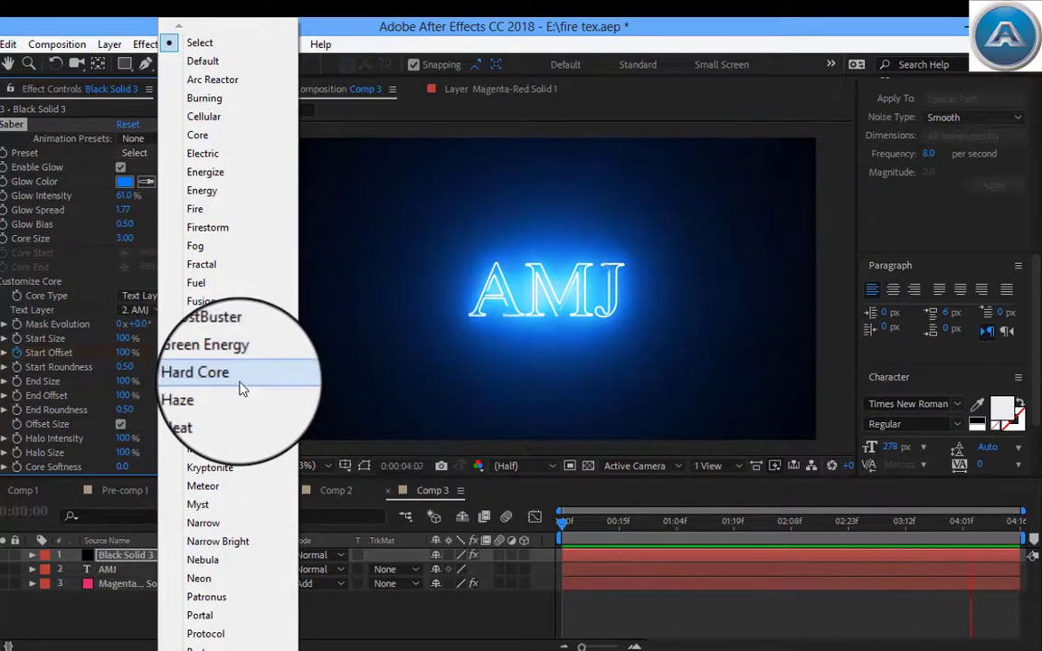
{"action": "left_click", "coordinate": [256, 389]}
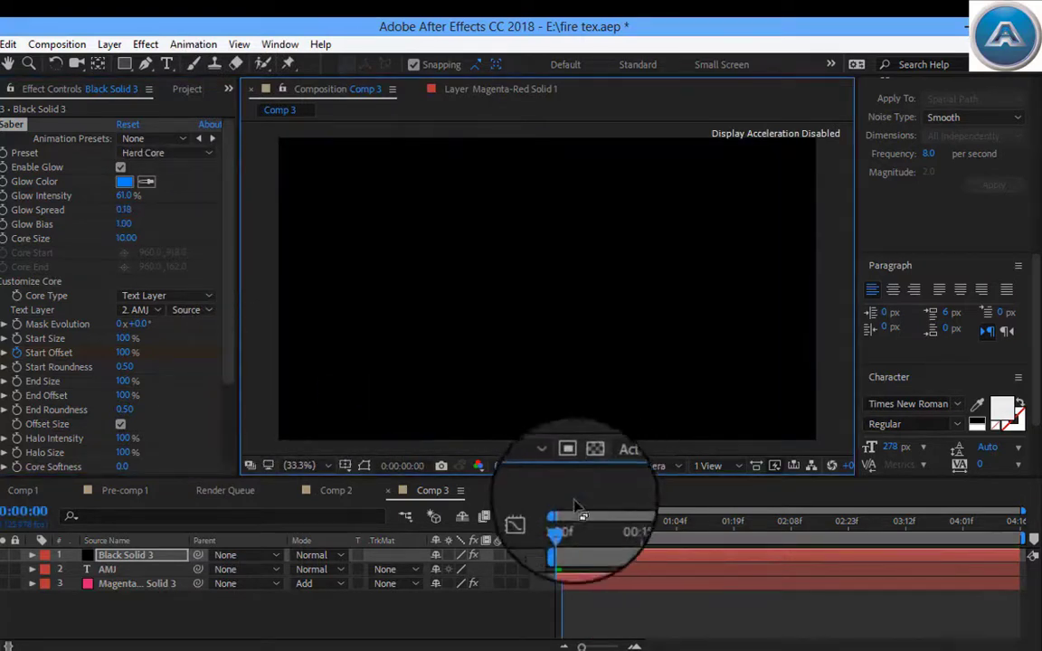
{"action": "left_click_drag", "start_coordinate": [563, 521], "coordinate": [937, 468]}
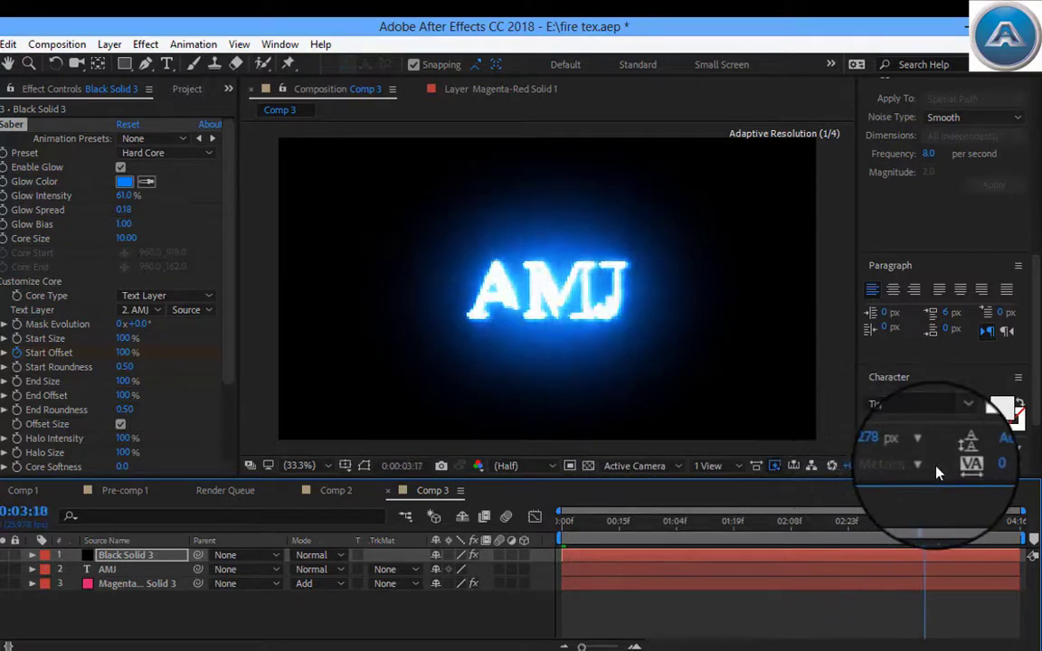
Try pink, amber and dark shades for the Saber glow colour and set it to a bright orange-red
{"action": "left_click", "coordinate": [124, 181]}
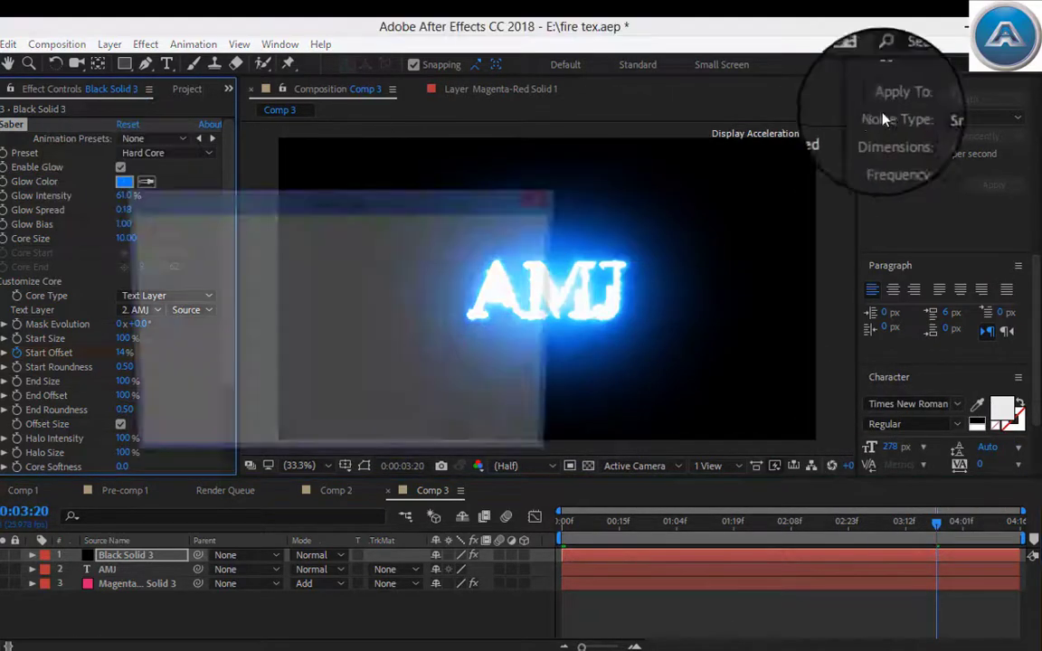
{"action": "mouse_move", "coordinate": [367, 259]}
{"action": "left_mouse_down"}
{"action": "mouse_move", "coordinate": [368, 314]}
{"action": "mouse_move", "coordinate": [367, 243]}
{"action": "left_mouse_up"}
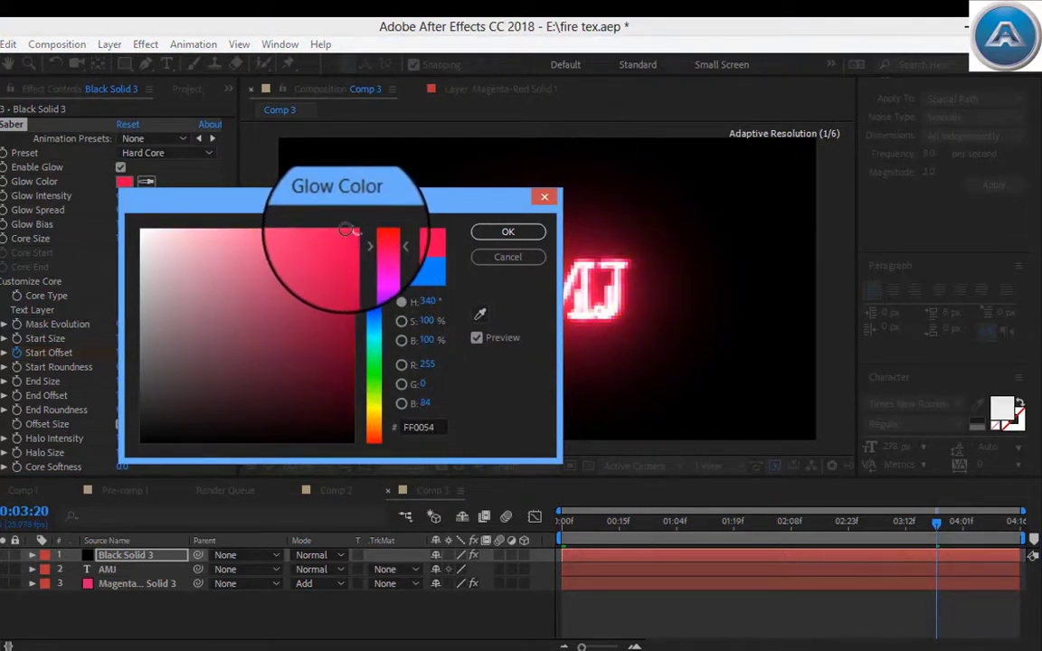
{"action": "left_click_drag", "start_coordinate": [367, 270], "coordinate": [381, 428]}
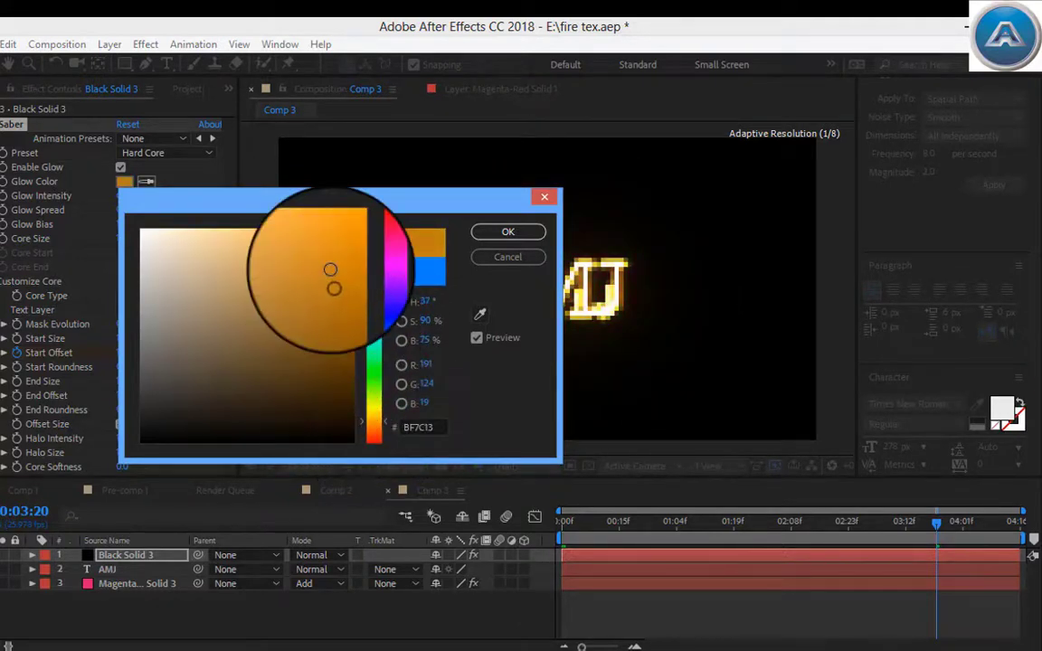
{"action": "left_click", "coordinate": [340, 236]}
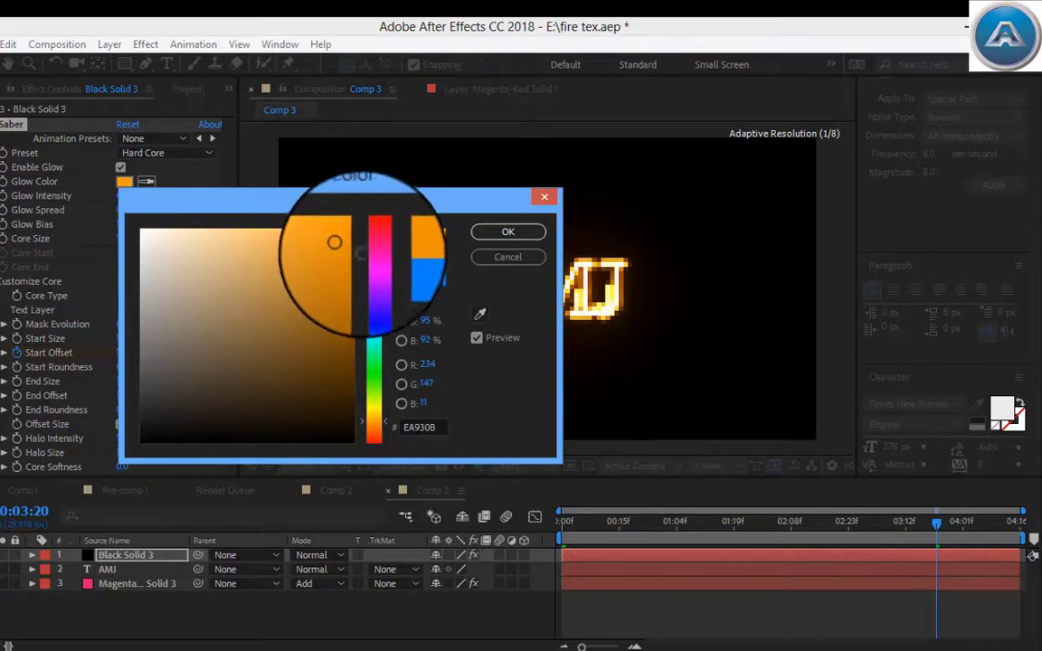
{"action": "left_click", "coordinate": [371, 255]}
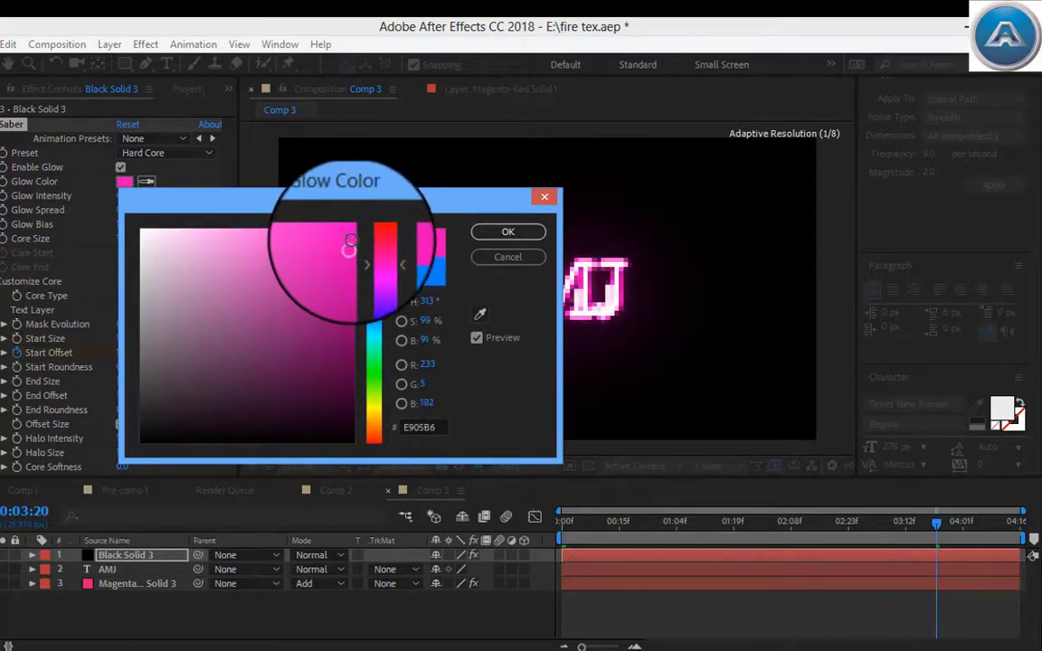
{"action": "left_click", "coordinate": [351, 239]}
{"action": "left_click", "coordinate": [364, 246]}
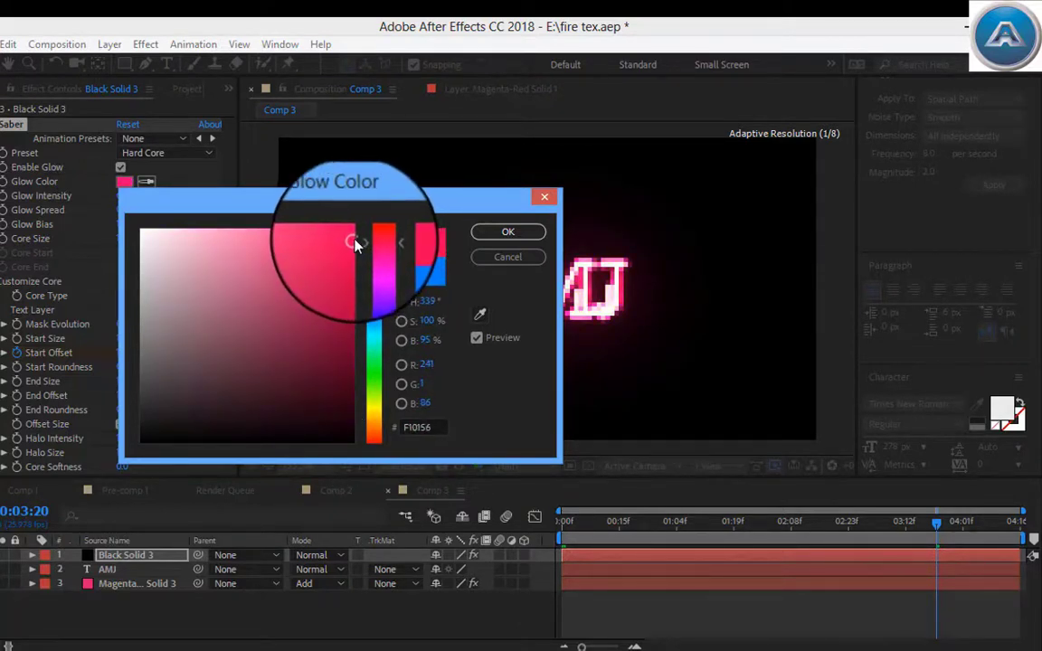
{"action": "mouse_move", "coordinate": [353, 240]}
{"action": "left_mouse_down"}
{"action": "mouse_move", "coordinate": [344, 252]}
{"action": "mouse_move", "coordinate": [350, 416]}
{"action": "left_mouse_up"}
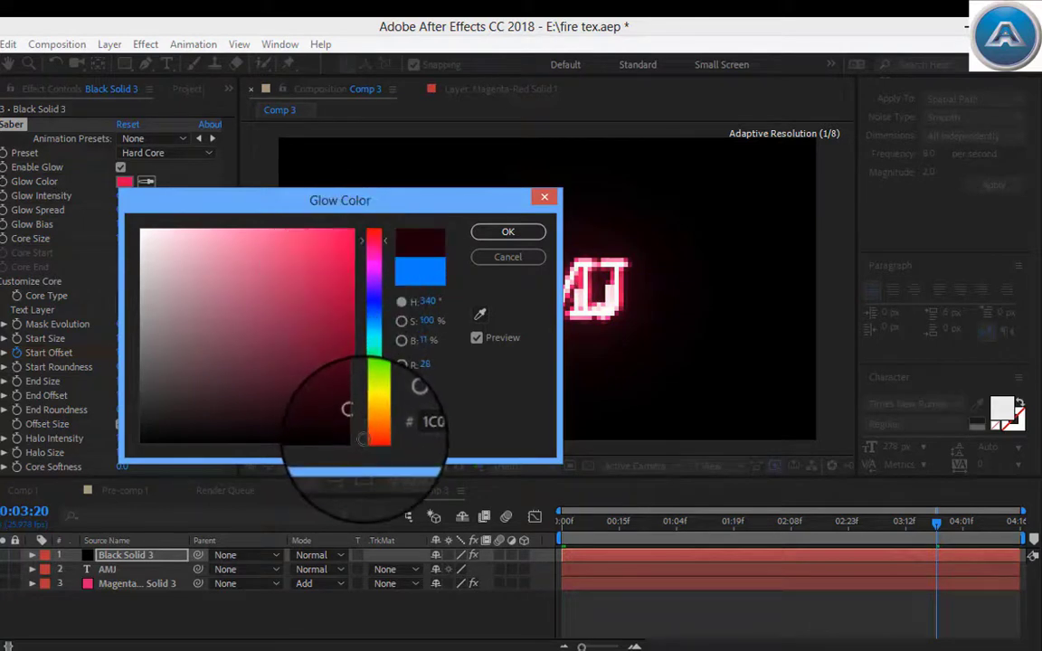
{"action": "left_click", "coordinate": [332, 253]}
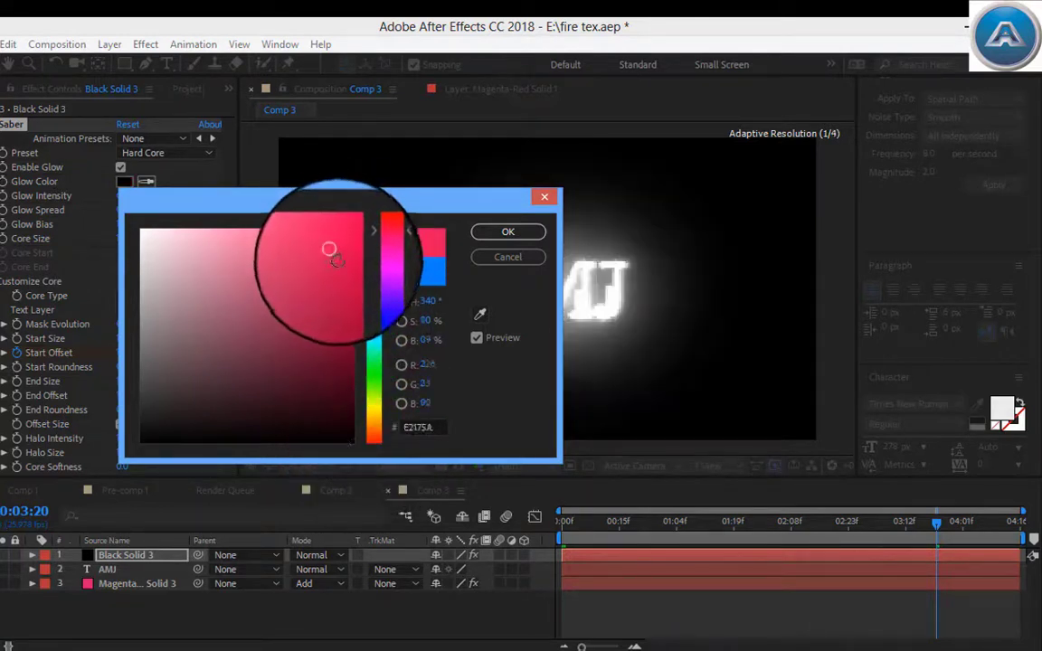
{"action": "left_click", "coordinate": [377, 441]}
{"action": "left_click", "coordinate": [377, 444]}
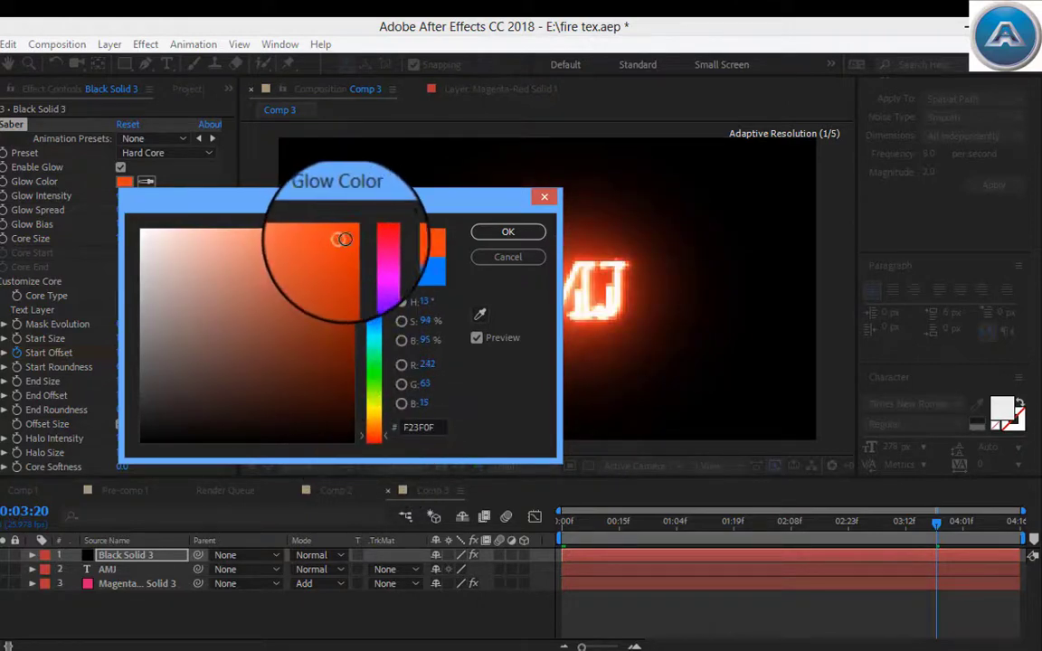
{"action": "left_click", "coordinate": [509, 232]}
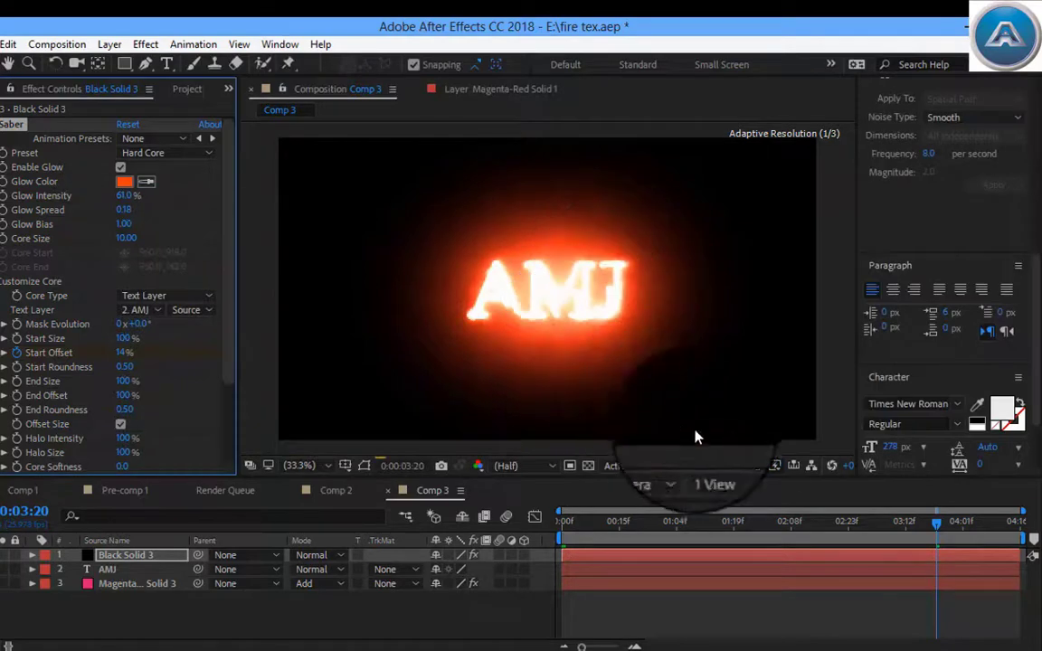
Set the blend mode of Black Solid 3 to Screen and check the composite at 0:00:02:17
{"action": "left_click_drag", "start_coordinate": [939, 525], "coordinate": [1009, 432]}
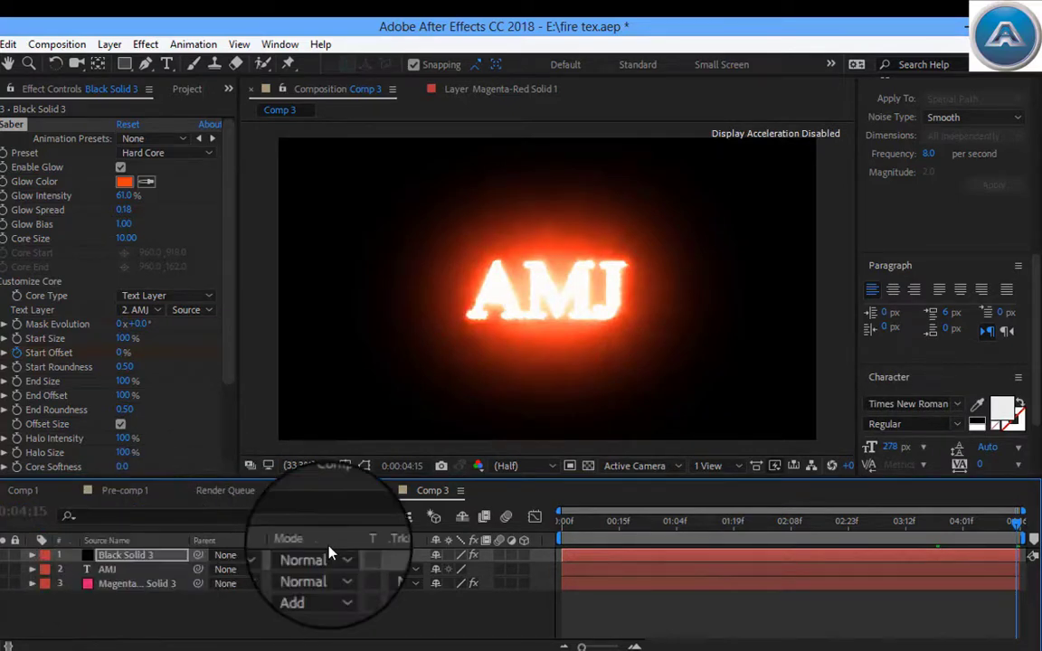
{"action": "left_click", "coordinate": [346, 568]}
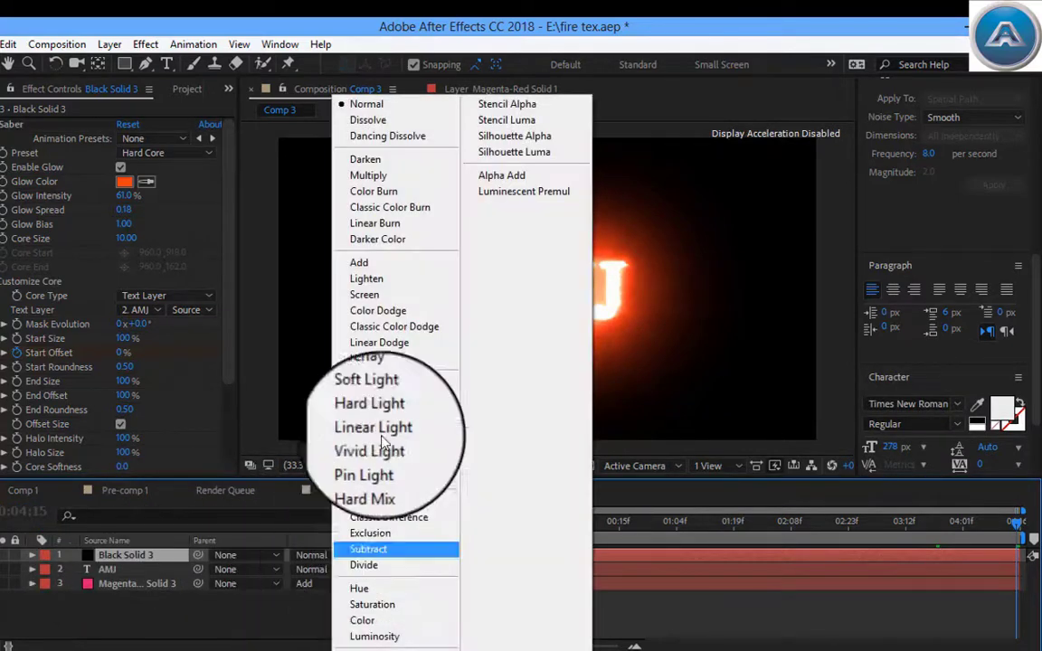
{"action": "left_click", "coordinate": [410, 306]}
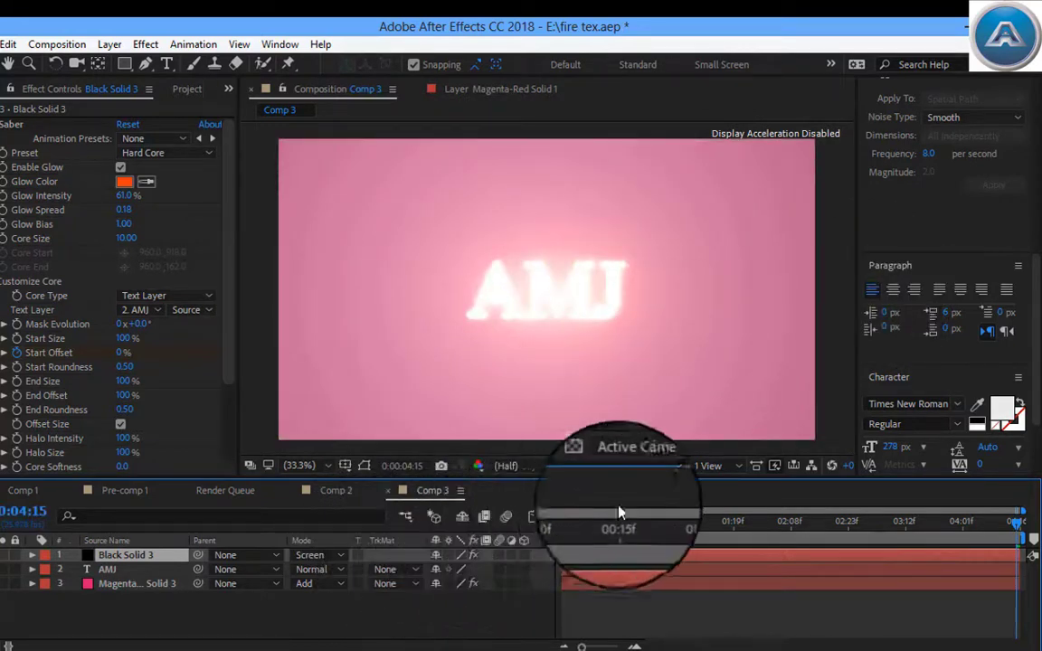
{"action": "left_click", "coordinate": [978, 534]}
{"action": "left_click_drag", "start_coordinate": [977, 534], "coordinate": [837, 496]}
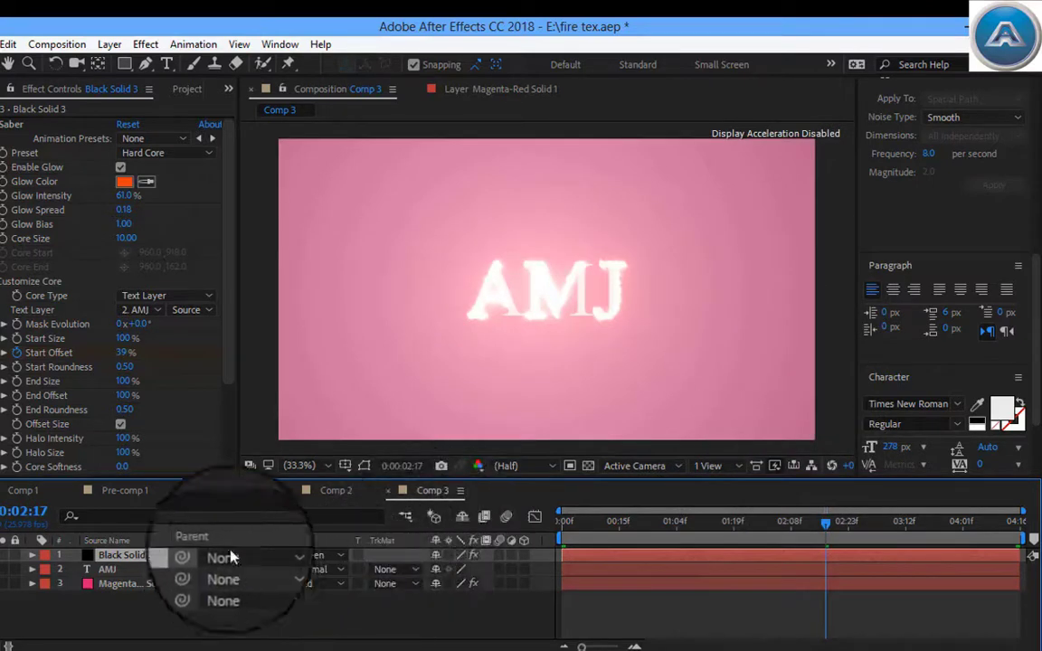
Darken the Saber glow colour to B12F0C
{"action": "left_click", "coordinate": [125, 184]}
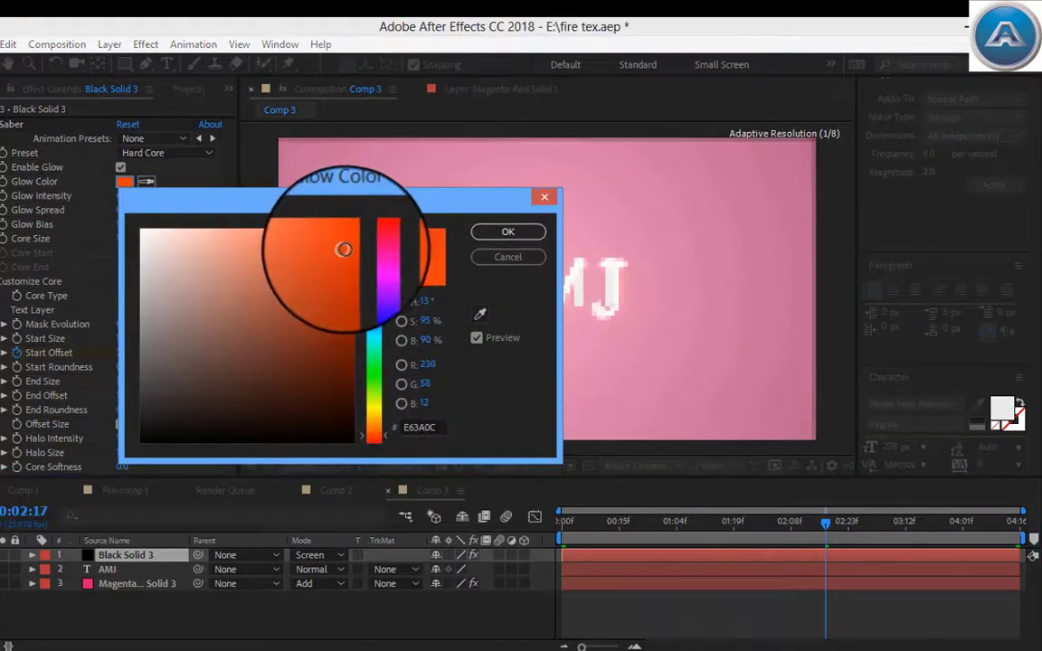
{"action": "mouse_move", "coordinate": [344, 249]}
{"action": "left_mouse_down"}
{"action": "mouse_move", "coordinate": [351, 257]}
{"action": "mouse_move", "coordinate": [353, 243]}
{"action": "mouse_move", "coordinate": [342, 342]}
{"action": "mouse_move", "coordinate": [327, 274]}
{"action": "mouse_move", "coordinate": [339, 293]}
{"action": "left_mouse_up"}
{"action": "left_click", "coordinate": [491, 233]}
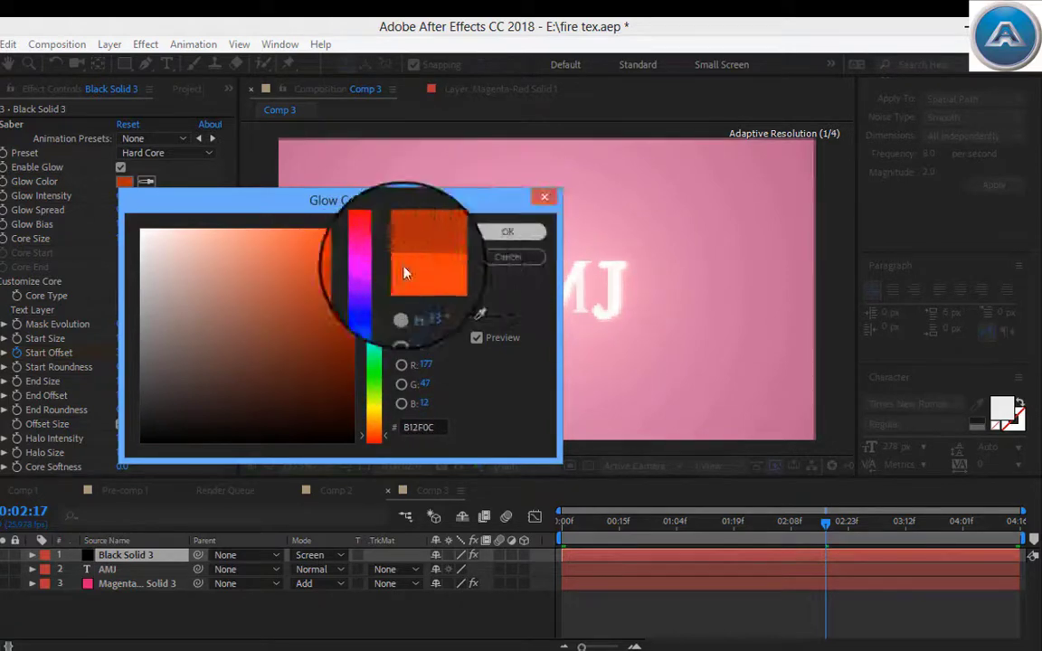
Choose the Fire preset for Saber and scrub through the burning text reveal from start to end
{"action": "left_click", "coordinate": [166, 156]}
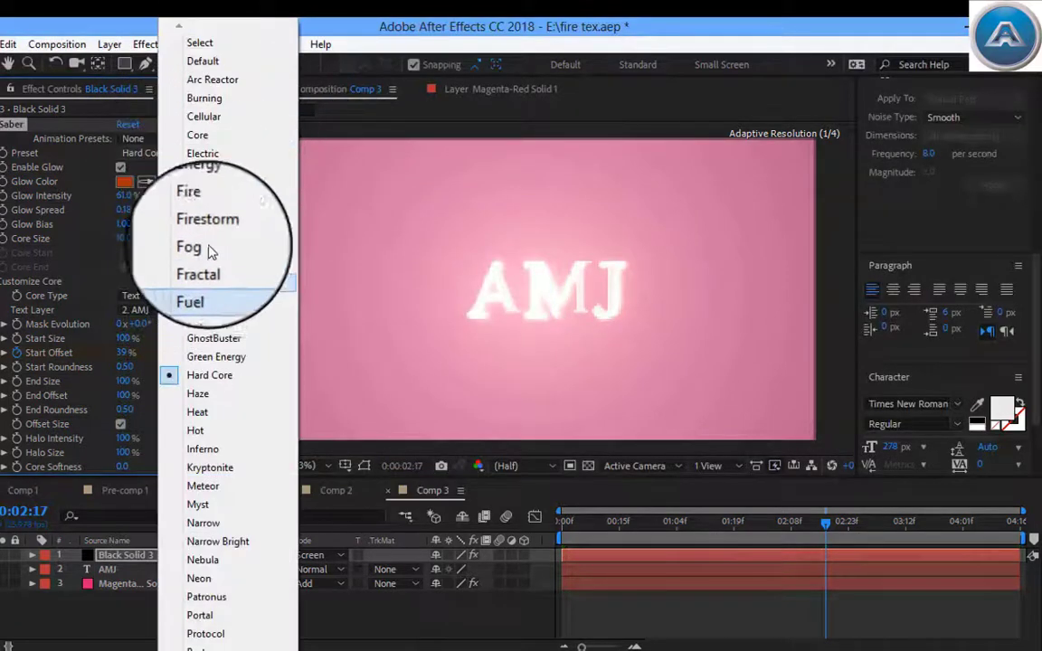
{"action": "left_click", "coordinate": [200, 209]}
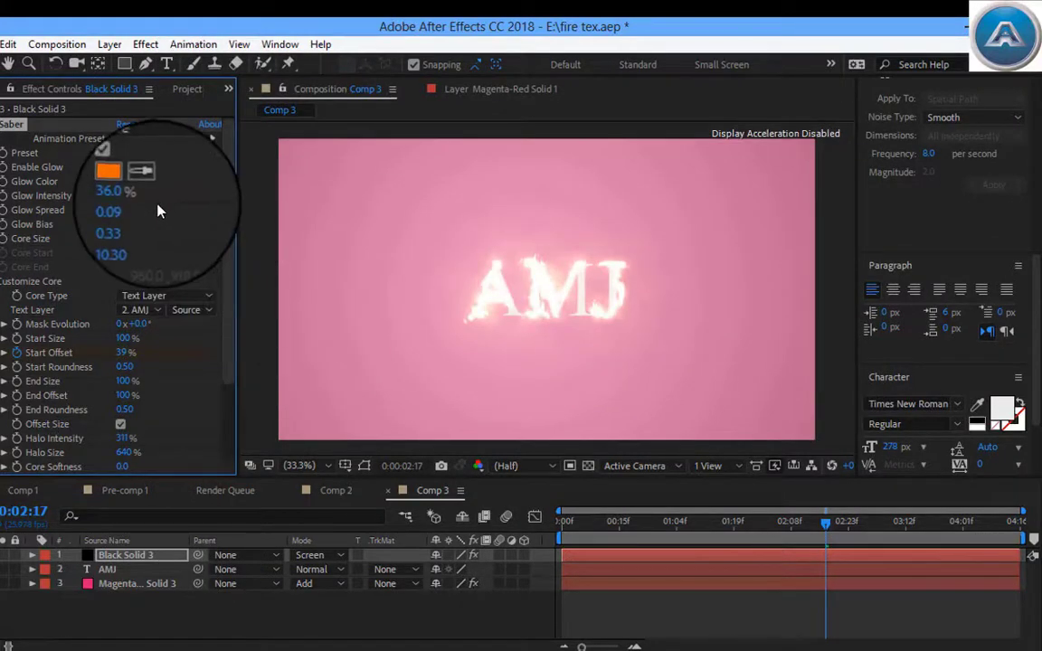
{"action": "left_click_drag", "start_coordinate": [618, 527], "coordinate": [1027, 527]}
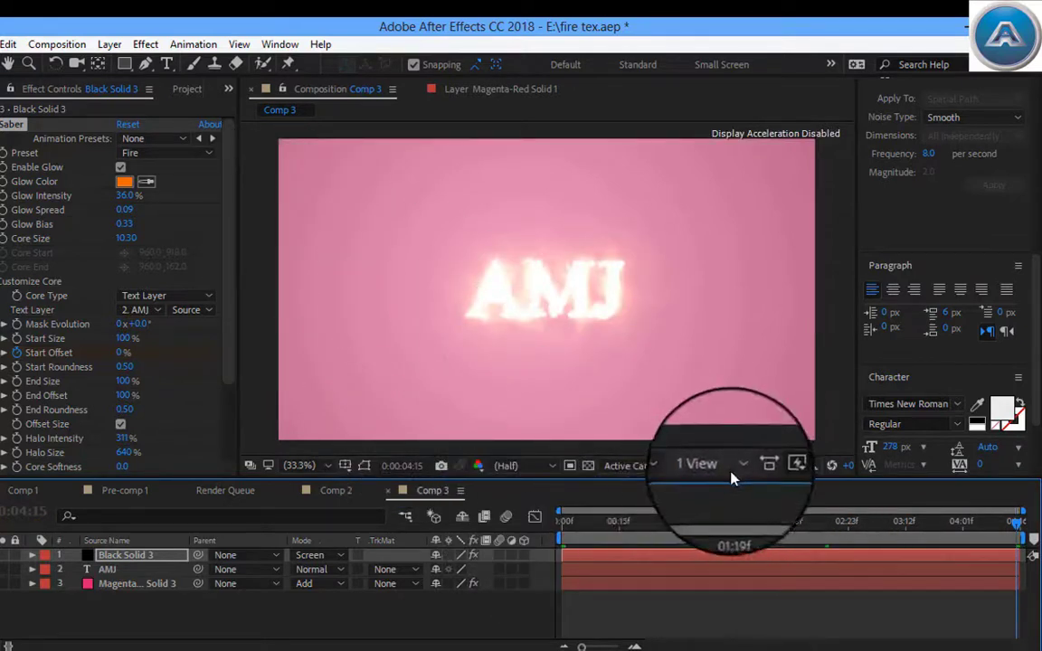
{"action": "key", "text": "Home"}
{"action": "left_click_drag", "start_coordinate": [607, 504], "coordinate": [808, 504]}
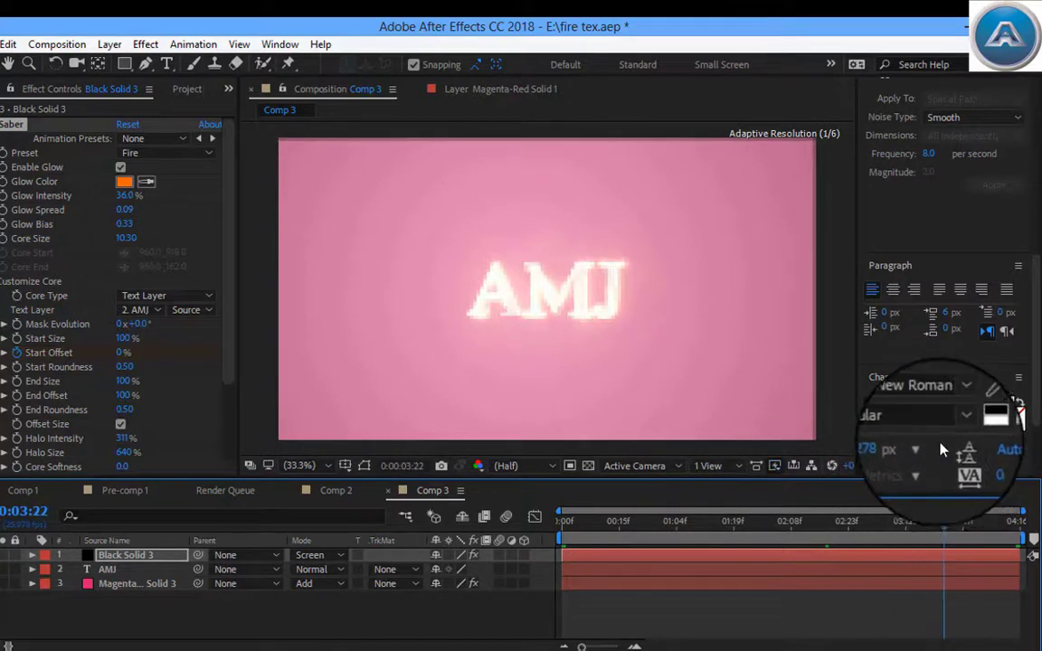
Try a pinkish-red FF0054 Saber glow colour and restore the orange FF6600
{"action": "left_click", "coordinate": [124, 181]}
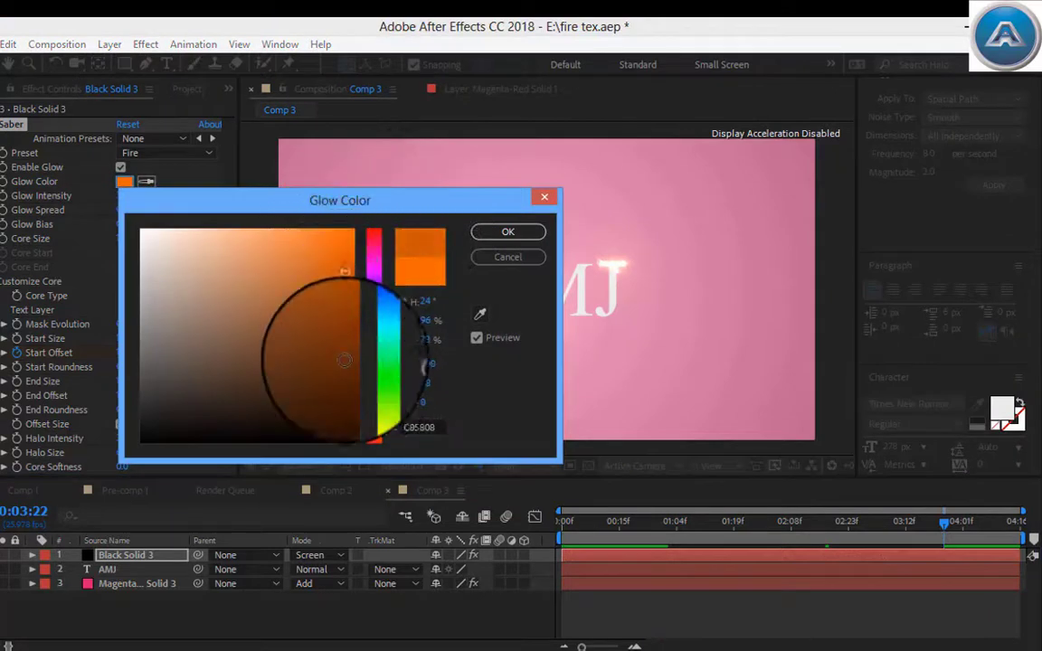
{"action": "left_click", "coordinate": [343, 361]}
{"action": "left_click_drag", "start_coordinate": [362, 438], "coordinate": [369, 251]}
{"action": "mouse_move", "coordinate": [344, 302]}
{"action": "left_mouse_down"}
{"action": "mouse_move", "coordinate": [337, 226]}
{"action": "mouse_move", "coordinate": [339, 235]}
{"action": "left_mouse_up"}
{"action": "left_click", "coordinate": [434, 276]}
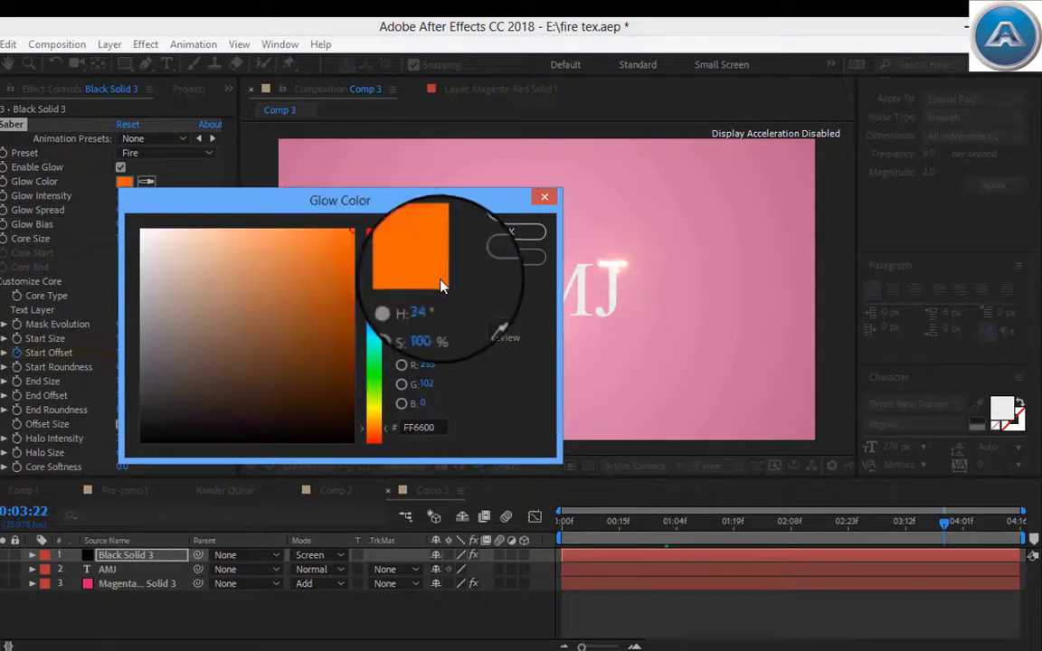
{"action": "left_click", "coordinate": [364, 240]}
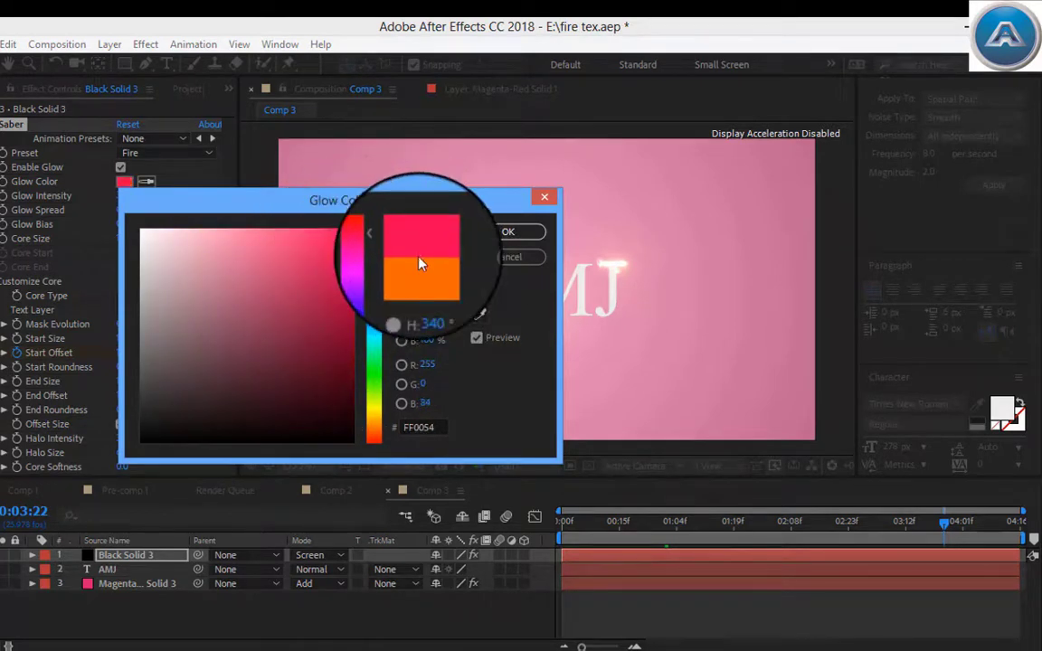
{"action": "left_click", "coordinate": [435, 272]}
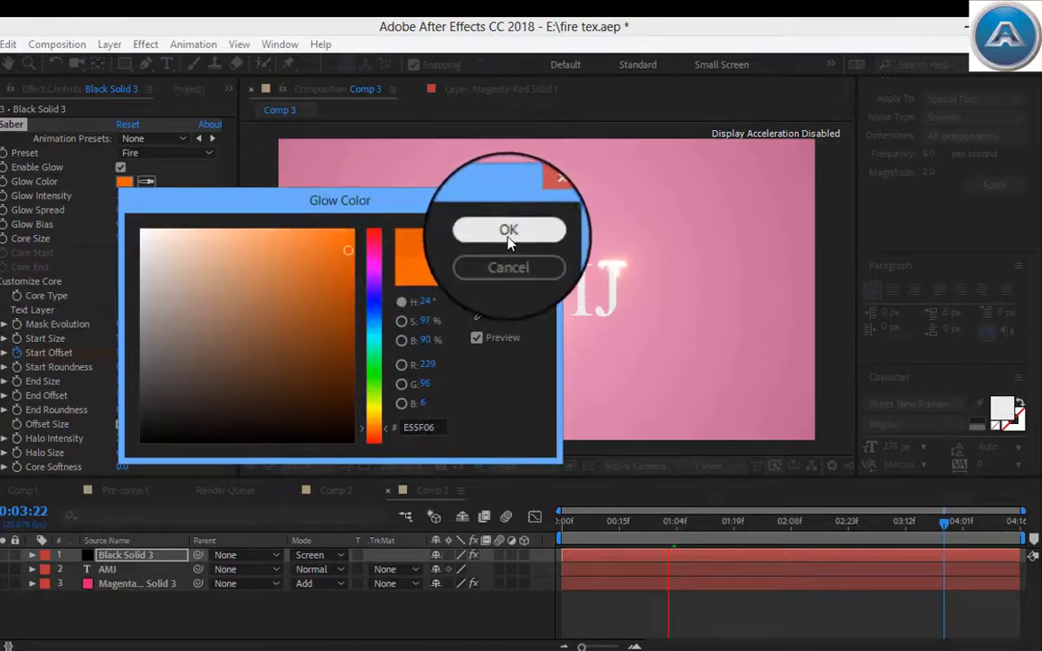
{"action": "left_click", "coordinate": [426, 268]}
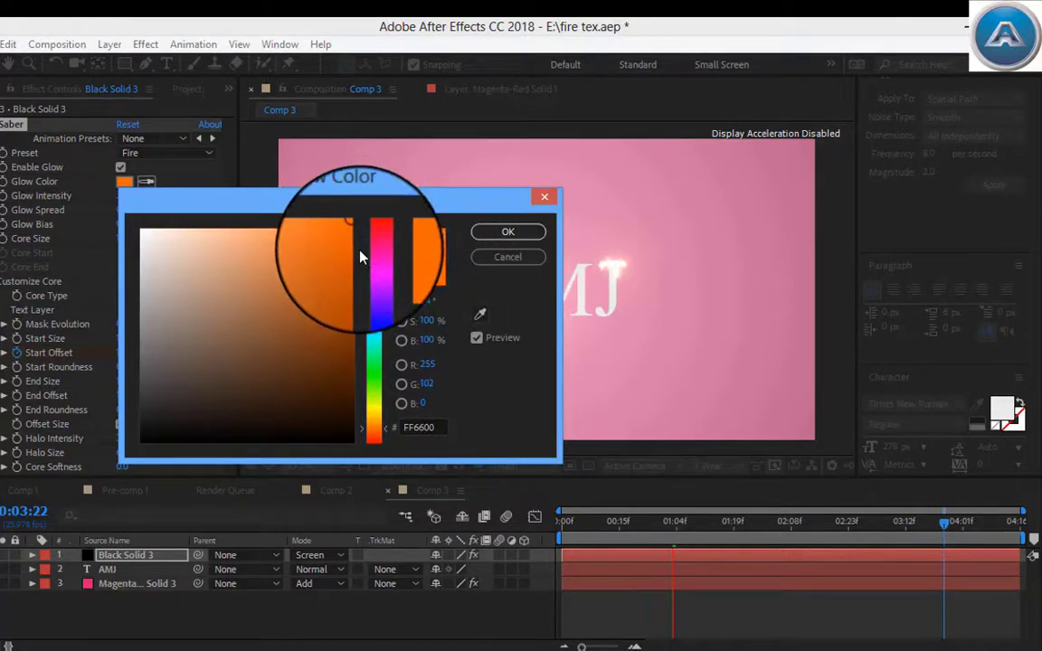
{"action": "left_click", "coordinate": [508, 232]}
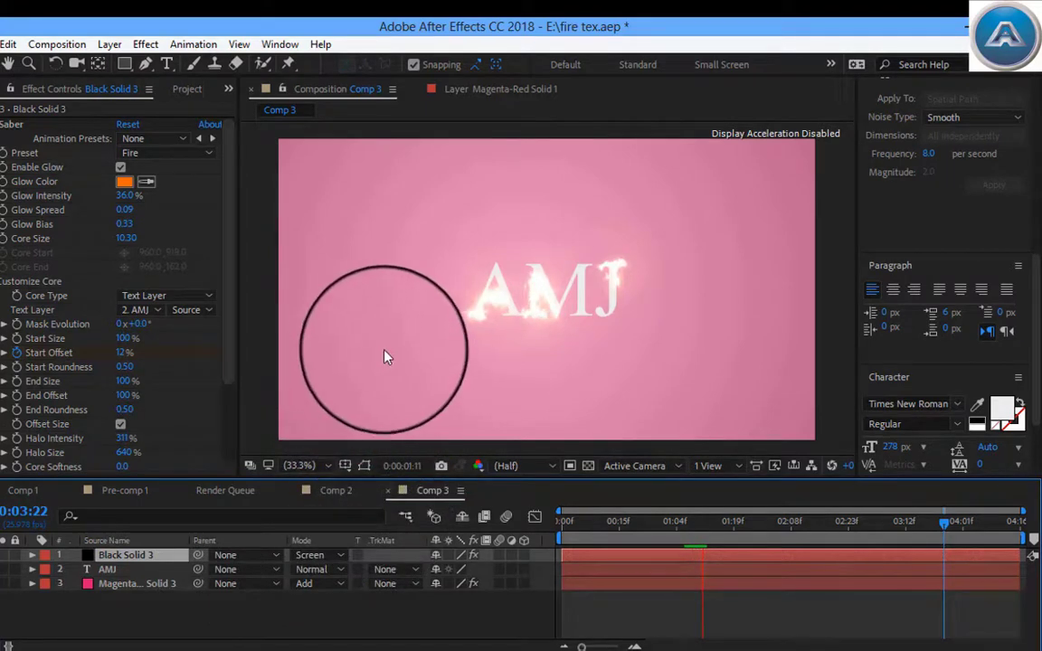
Set the Gradient Ramp start colour on Magenta-Red Solid 3 to black
{"action": "left_click", "coordinate": [127, 584]}
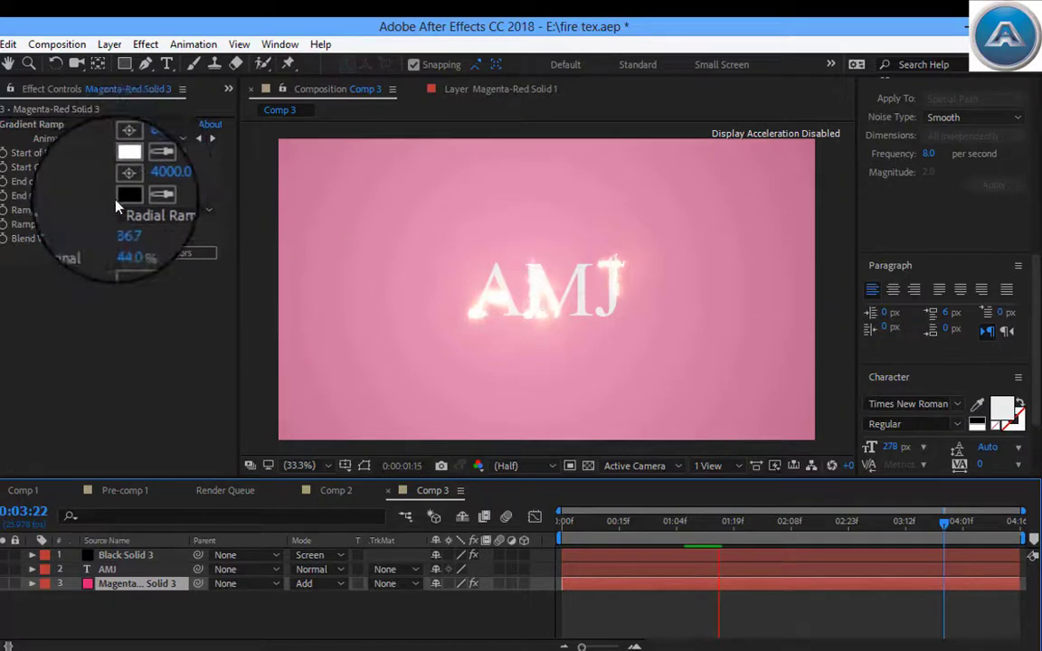
{"action": "left_click", "coordinate": [149, 167]}
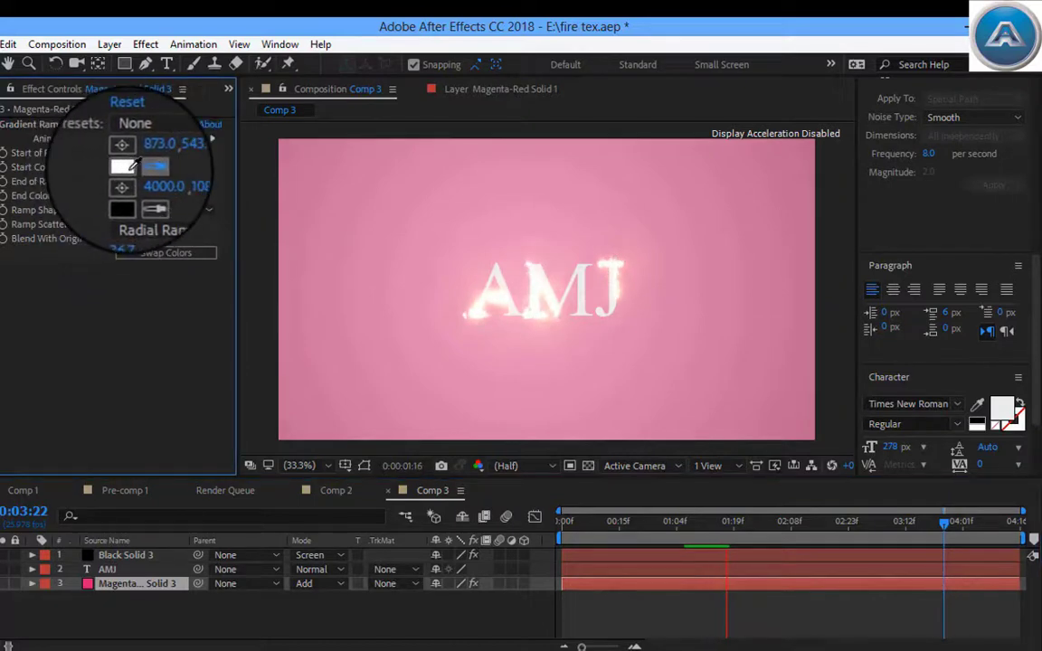
{"action": "left_click", "coordinate": [125, 169]}
{"action": "mouse_move", "coordinate": [151, 232]}
{"action": "left_mouse_down"}
{"action": "mouse_move", "coordinate": [327, 342]}
{"action": "mouse_move", "coordinate": [221, 430]}
{"action": "mouse_move", "coordinate": [145, 443]}
{"action": "left_mouse_up"}
{"action": "left_click", "coordinate": [493, 233]}
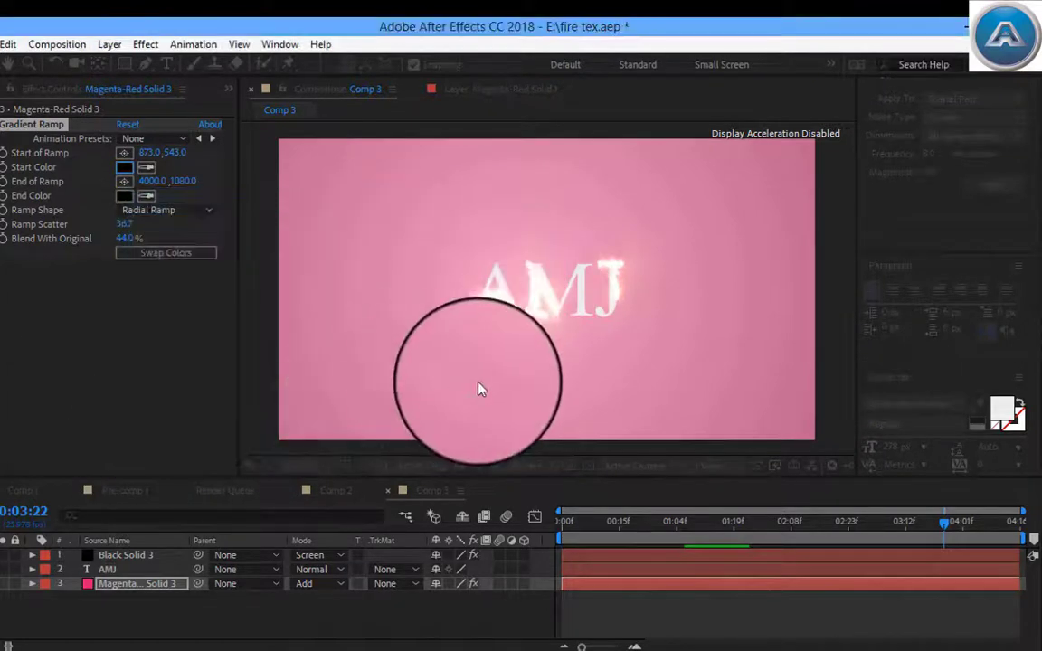